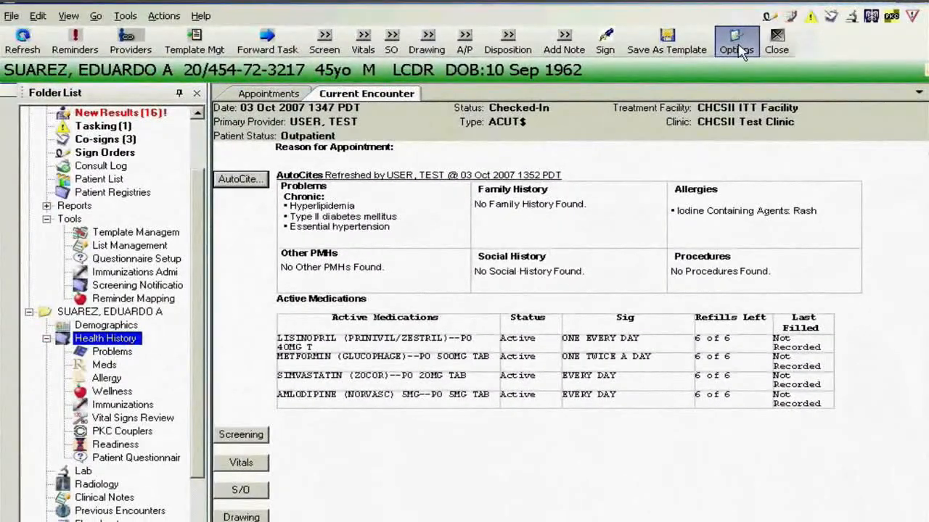
In the encounter options, keep automatic conversion of positive ROS findings to HPI and merging of DxPrompt / Prompt with Default Template enabled
click(738, 51)
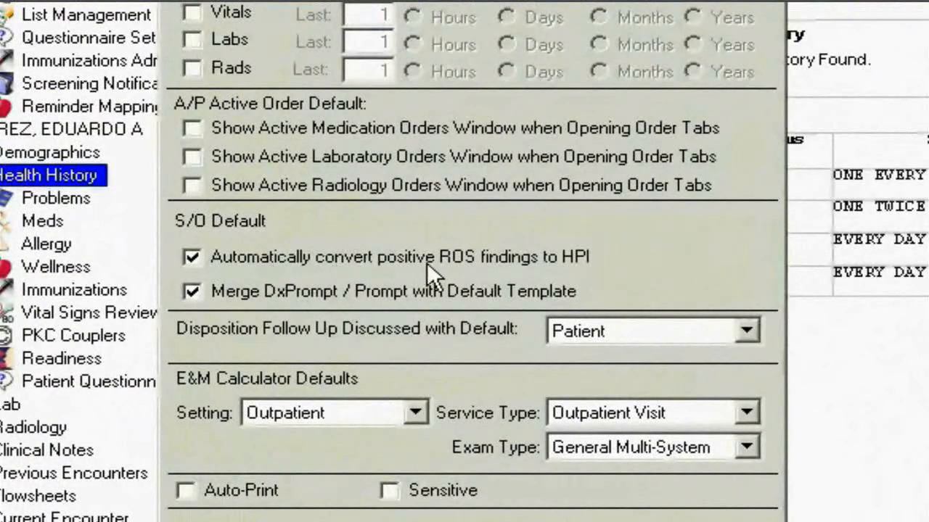
click(193, 256)
click(192, 290)
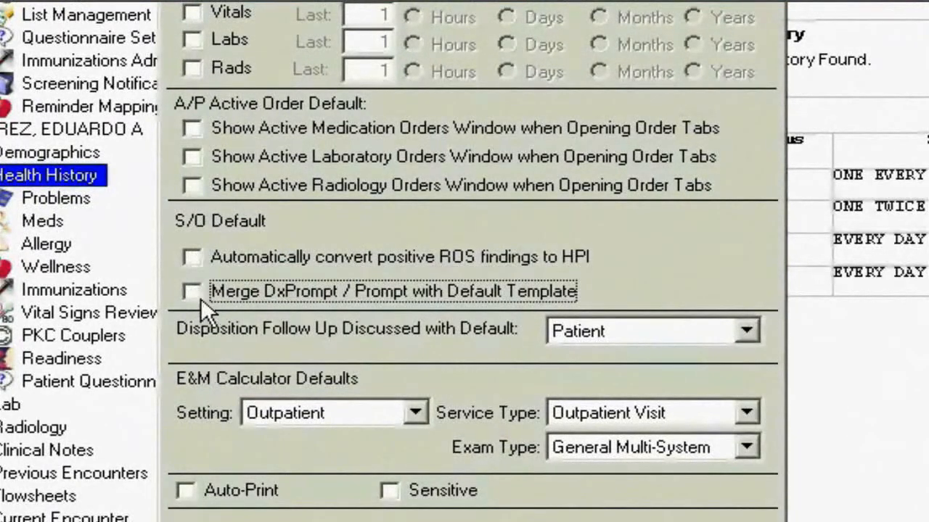
click(191, 257)
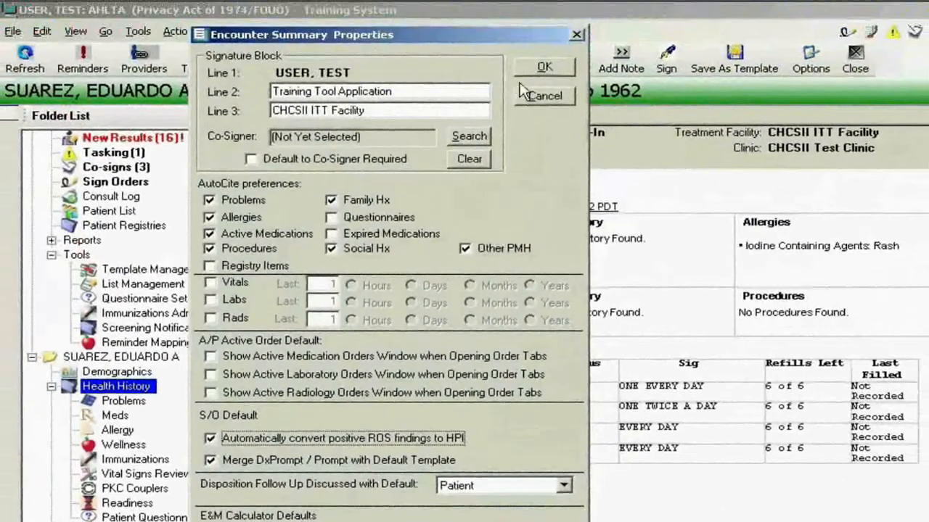
click(537, 72)
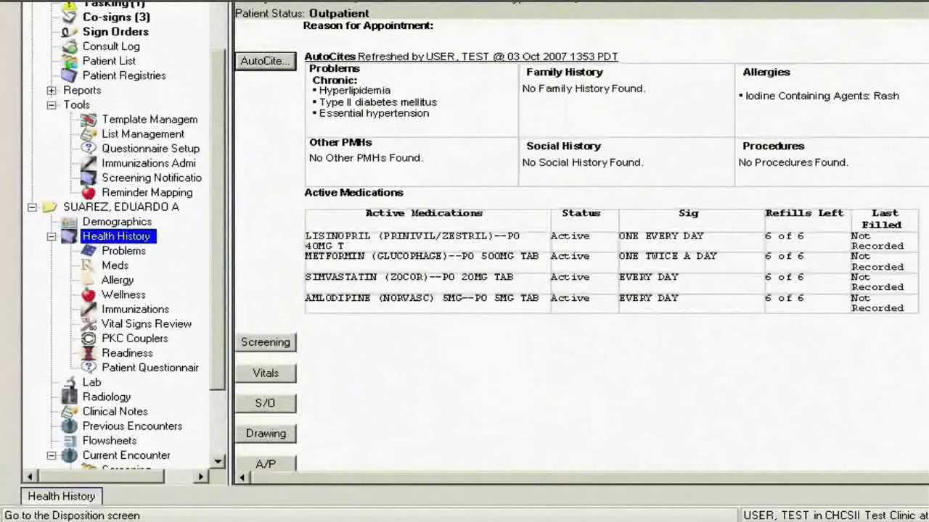
Add the diagnosis UPPER RESPIRATORY INFECTION (465.9) from the template list to the encounter's A/P
click(280, 467)
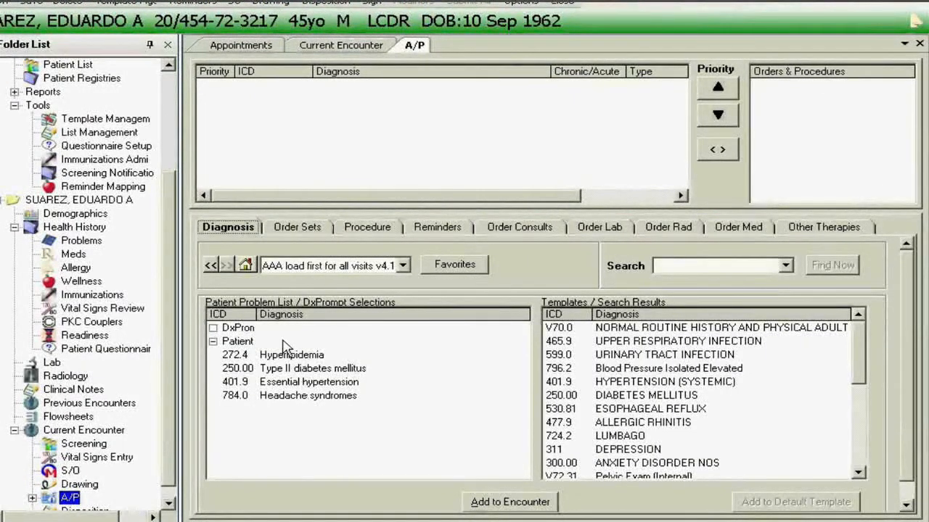
click(680, 342)
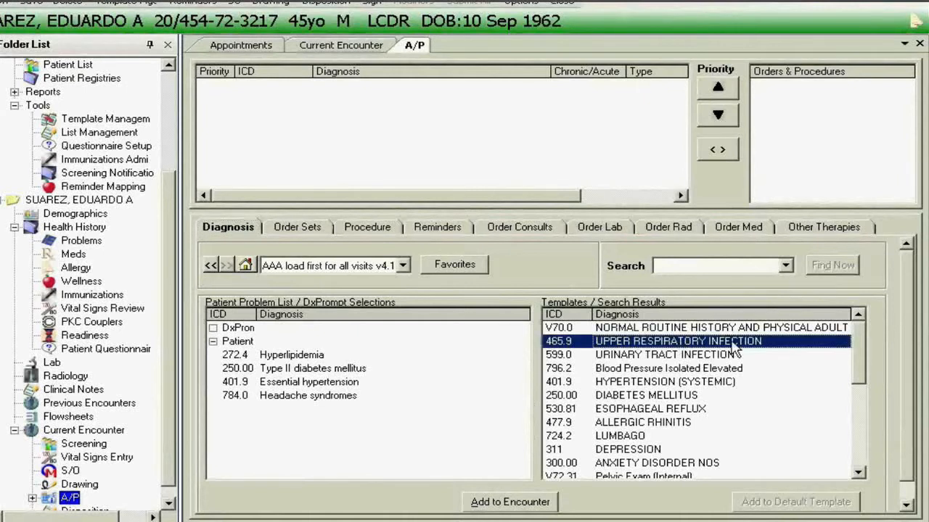
double_click(680, 344)
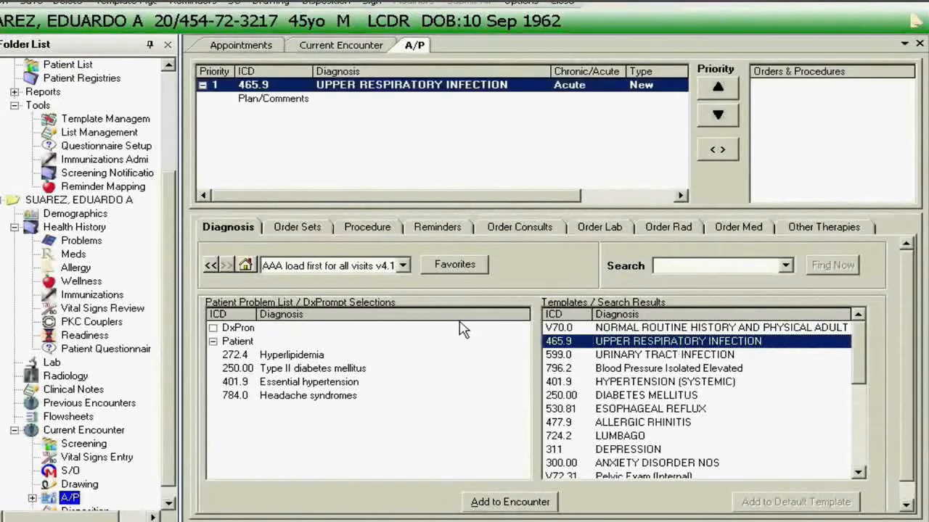
Submit the order set items CBC W/O DIFF, THROAT CULTURE, IBUPROFEN 800MG and PSEUDOEPHEDRINE 60MG for the upper respiratory infection
click(324, 230)
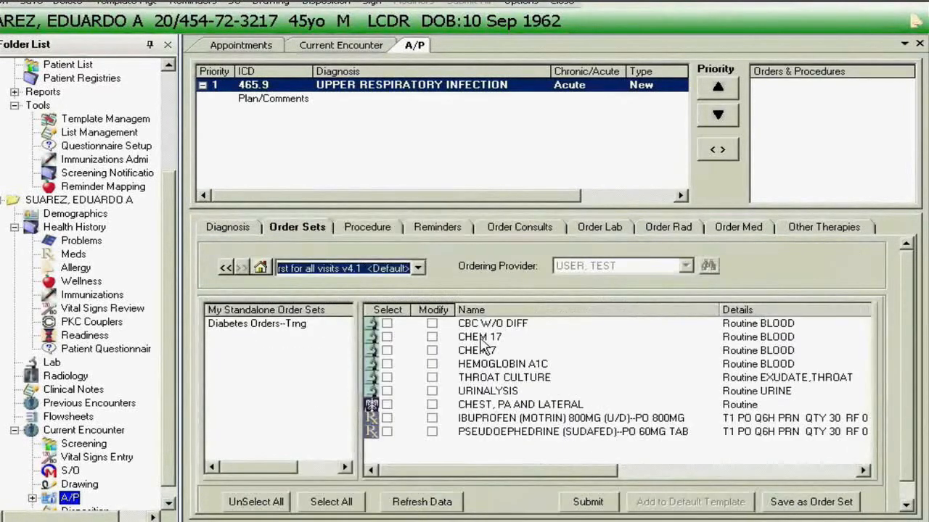
click(386, 324)
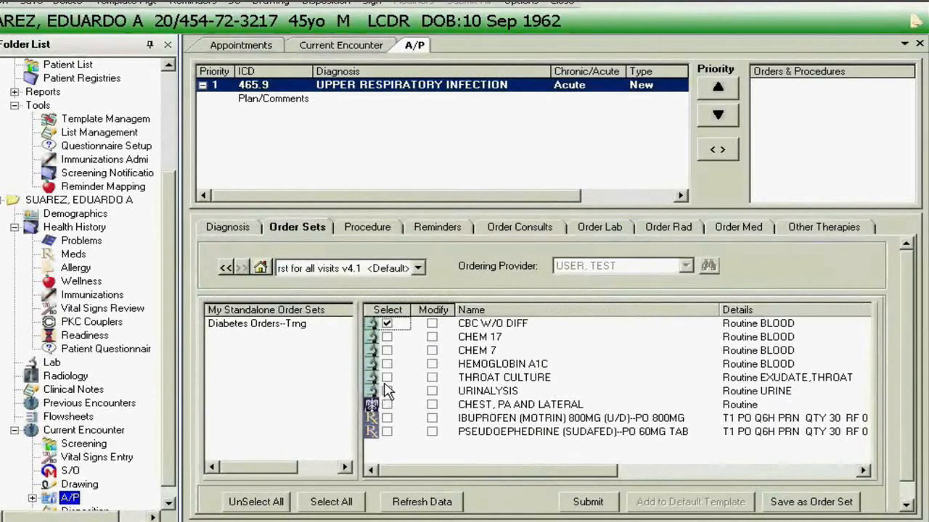
click(387, 379)
click(386, 379)
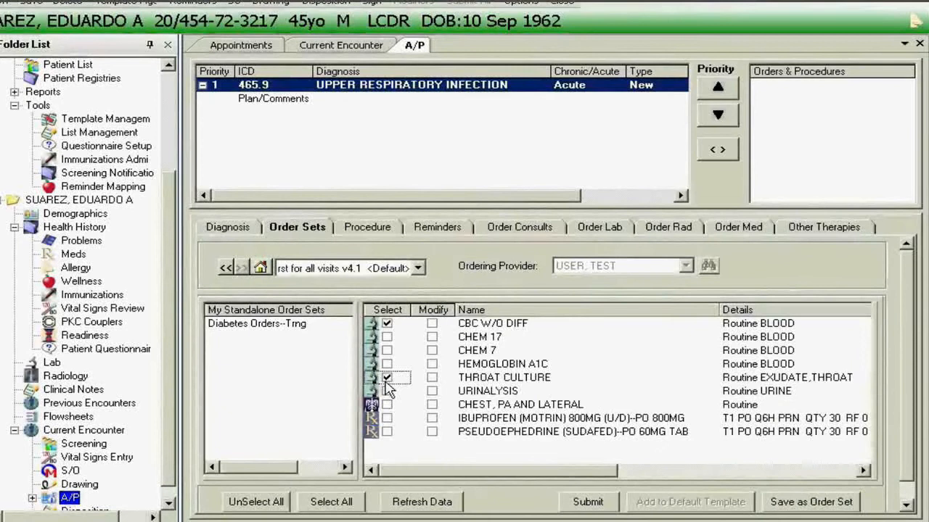
click(386, 418)
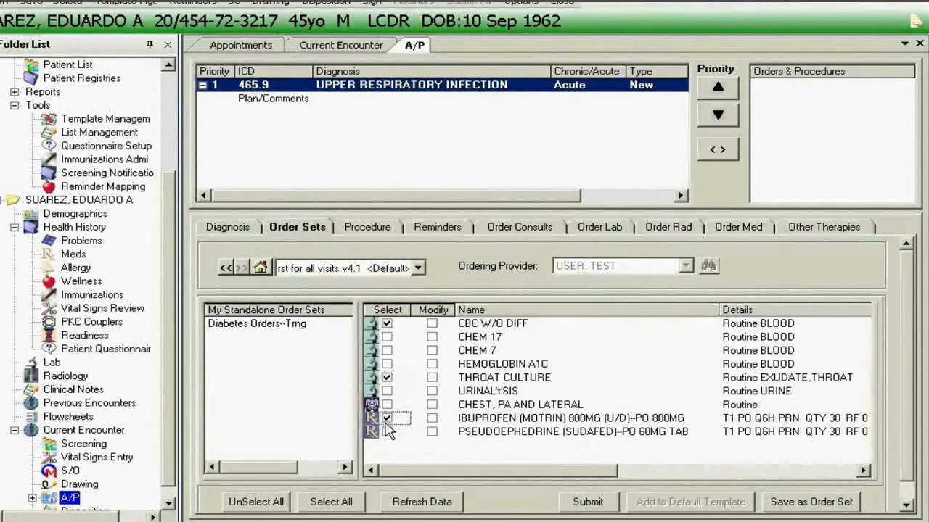
click(386, 431)
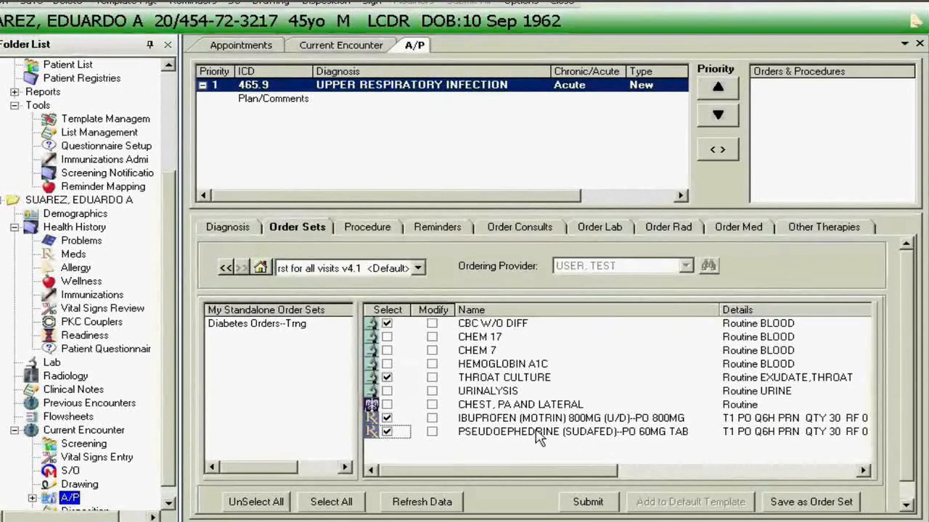
click(585, 508)
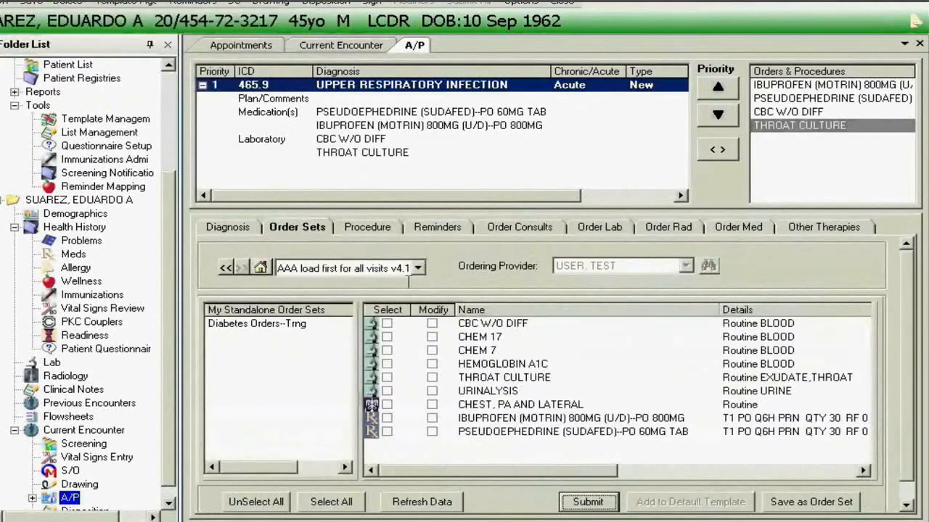
Add the procedures Oropharynx Culture Streptococcus Group A Beta Hemolytic 87081 and Rapid Bact Antigen Ident Kit Streptococcus Group A Hemolytic 87880
click(388, 228)
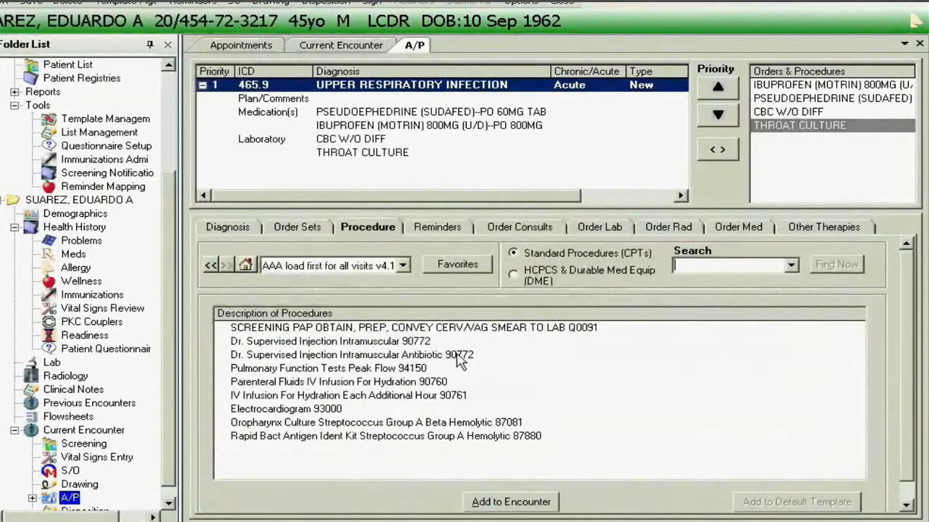
double_click(385, 424)
double_click(424, 438)
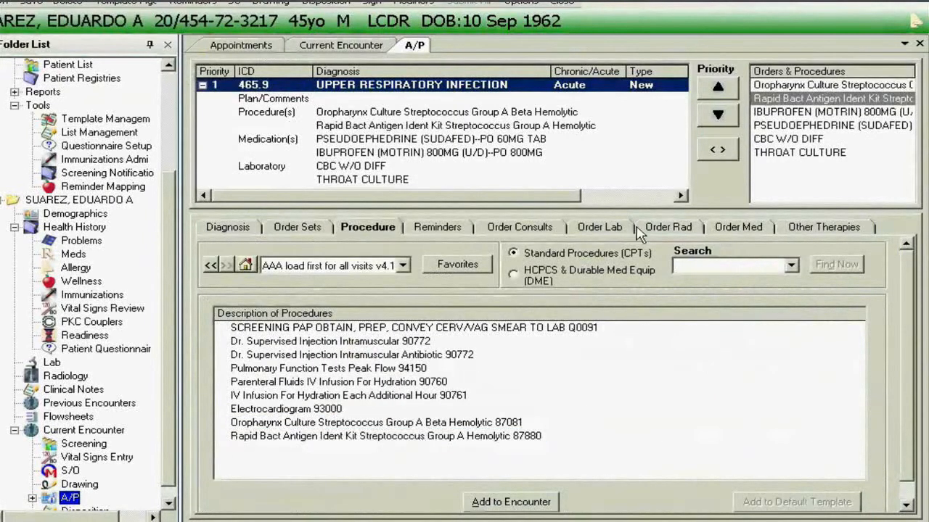
Add the other therapies Oral Fluids Frequent, Wash Hands Regularly and Return To Clinic If Worse Or New Symptoms to the diagnosis
click(819, 230)
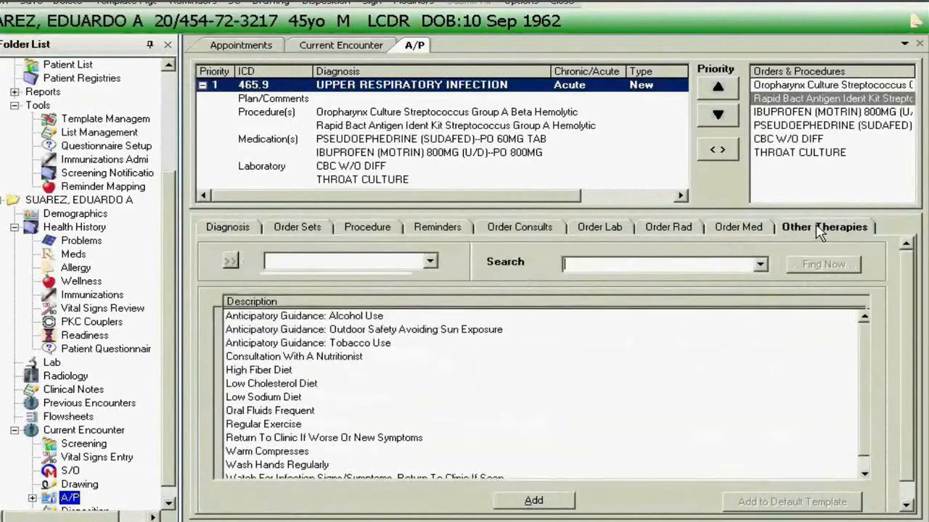
double_click(289, 411)
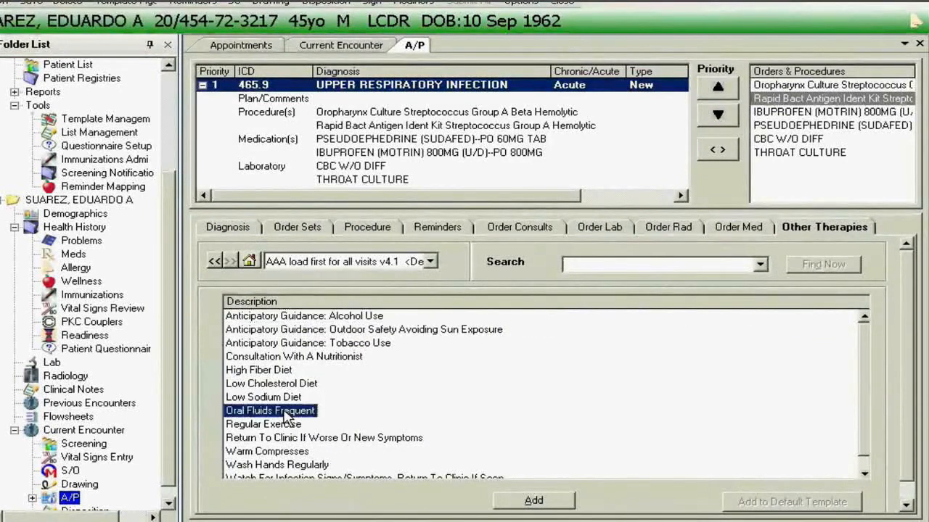
double_click(304, 467)
double_click(309, 438)
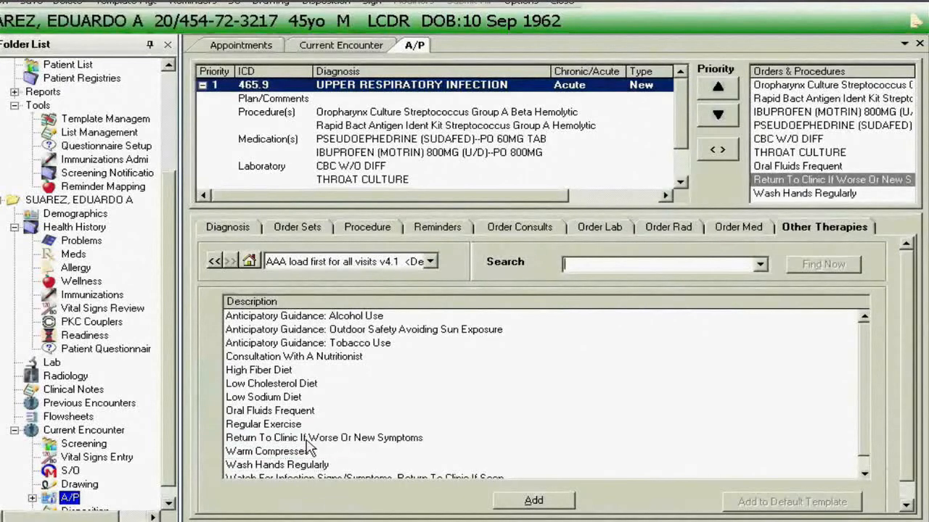
Set the diagnosis's Plan/Comments to "Add the plan here.. this is where you will free text the plan...."
double_click(350, 100)
text(Add the plan here..  this is where you w)
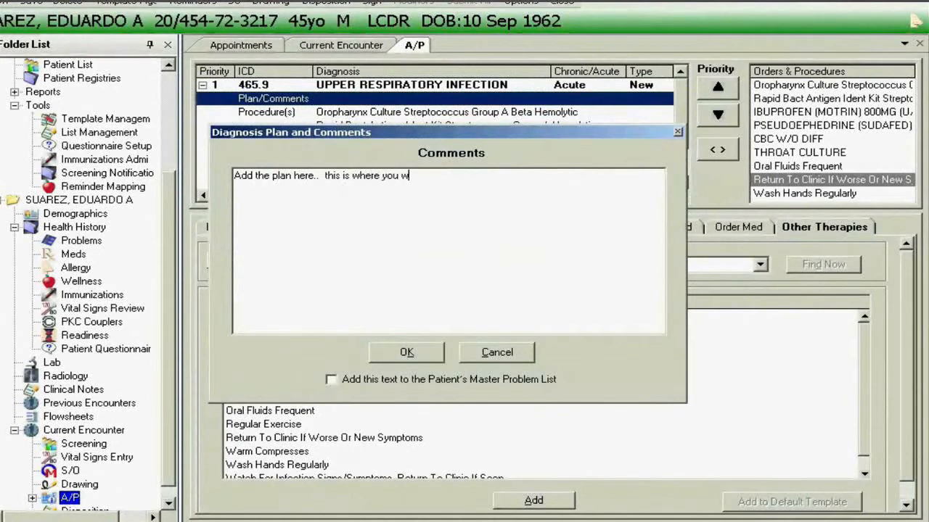
text(ill free text the plan....)
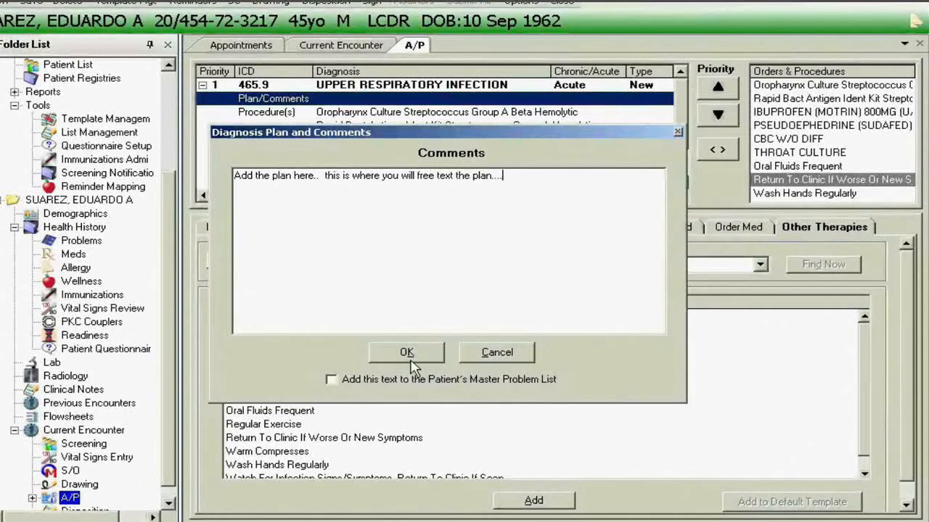
click(408, 354)
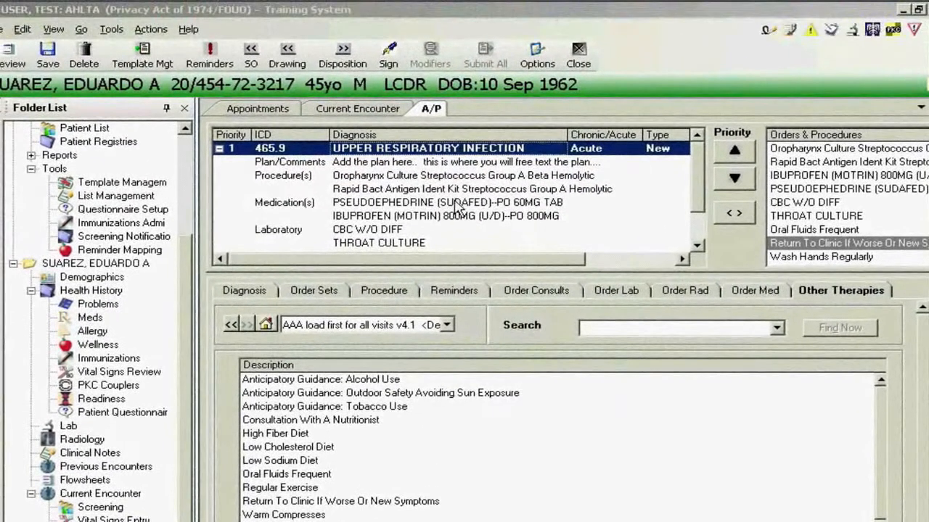
Run a Dx Prompt in the S/O note for the encounter diagnosis UPPER RESPIRATORY INFECTION, merged with the default template
click(252, 53)
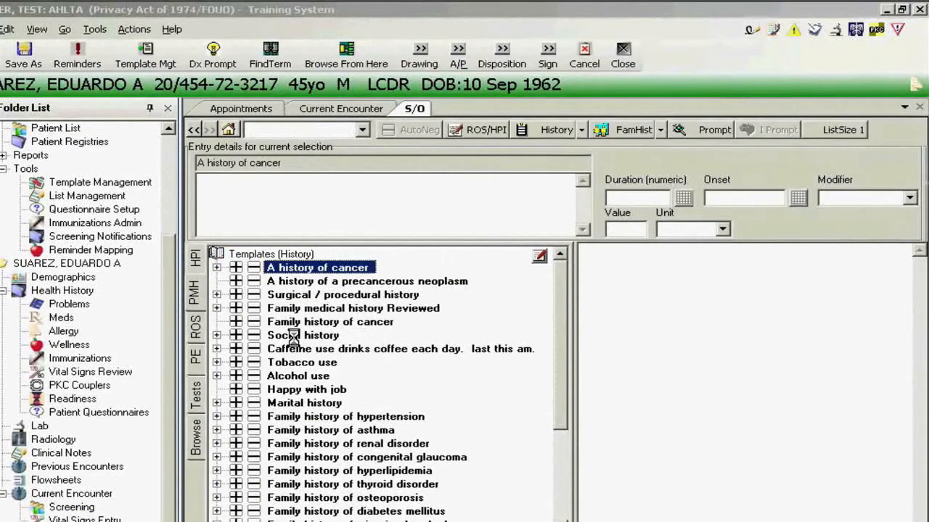
click(222, 63)
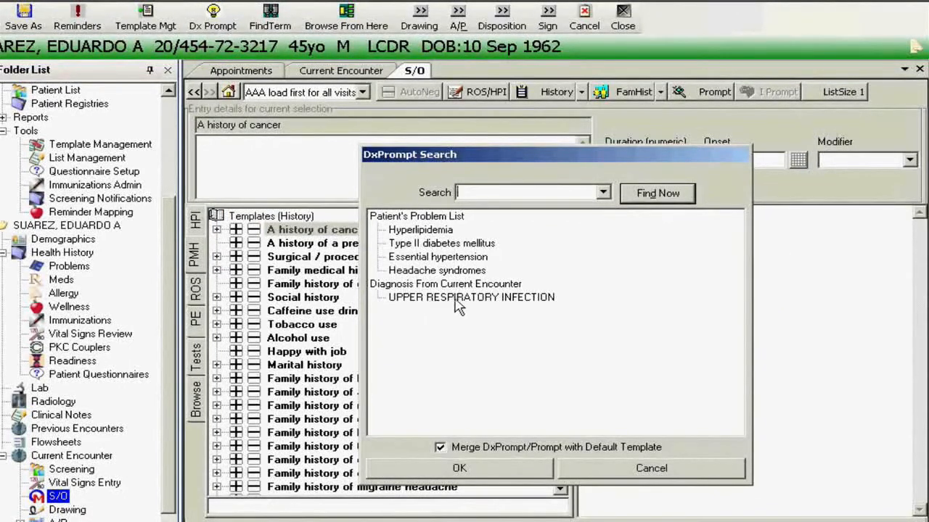
click(478, 302)
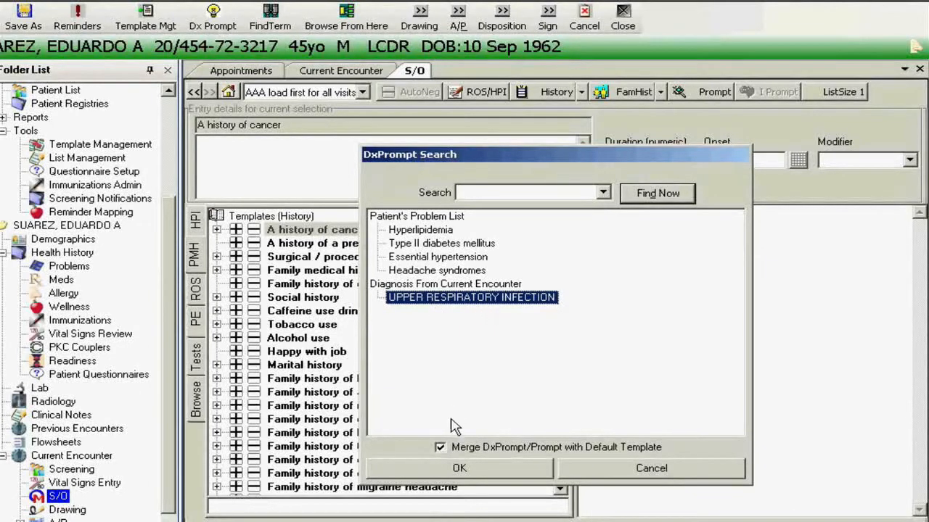
click(466, 473)
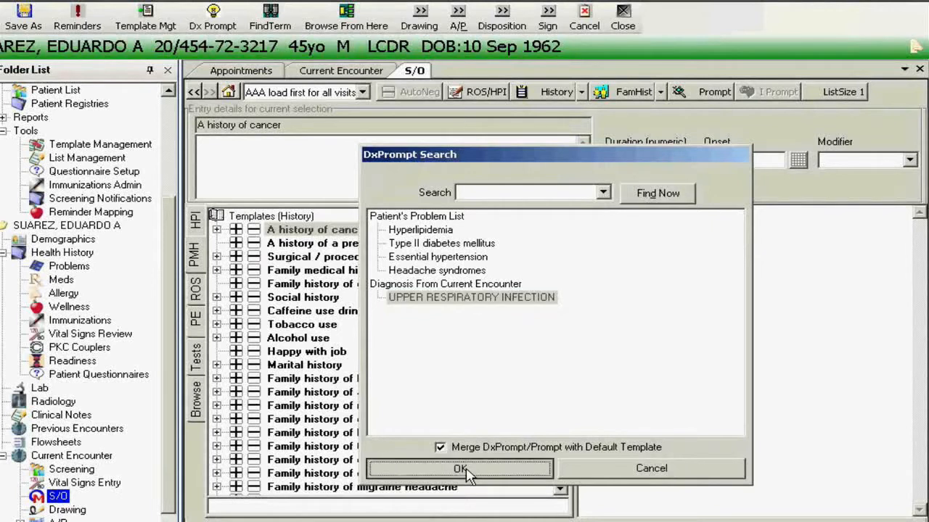
Enter "PT IS HERE WITH FLU LIKE SYMPTOMS. NOT TAKING MEDICATIONS... CONTINUE TYPING STORY HERE." as the ROS "Visit for:" details
click(197, 291)
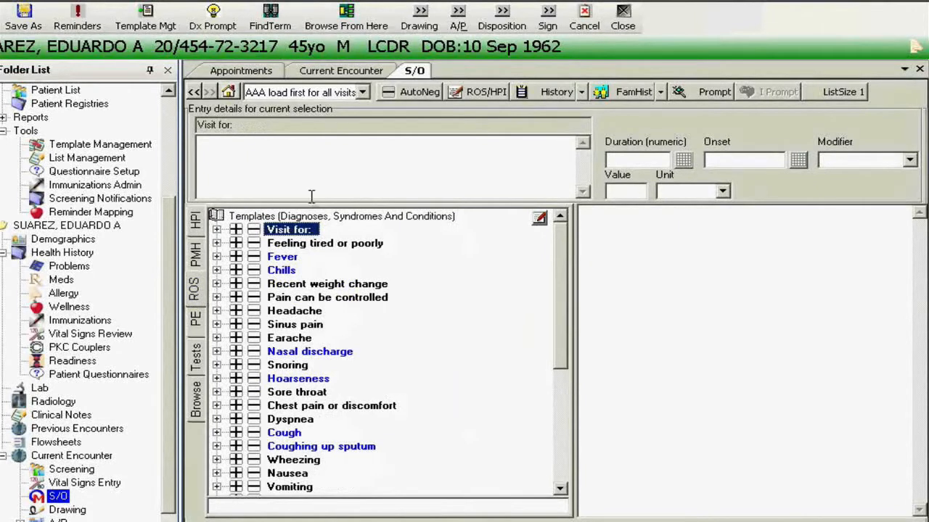
click(308, 163)
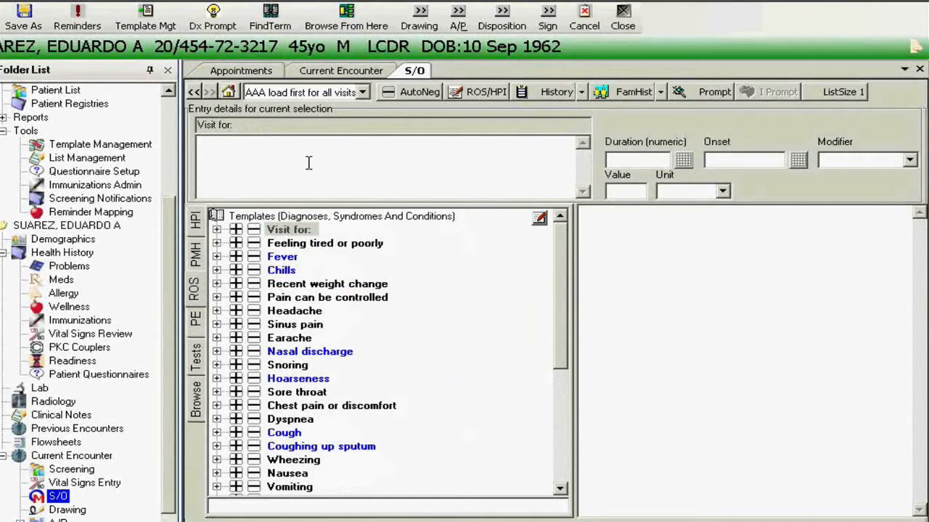
text(PT IS HERE WITH FL)
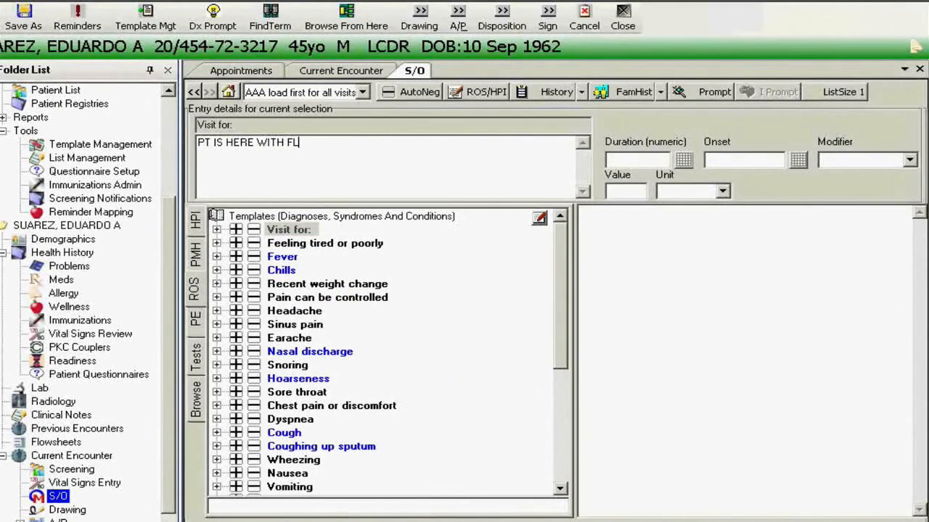
text(U LIKE SYMPTOMS.  NOT TAKING ME)
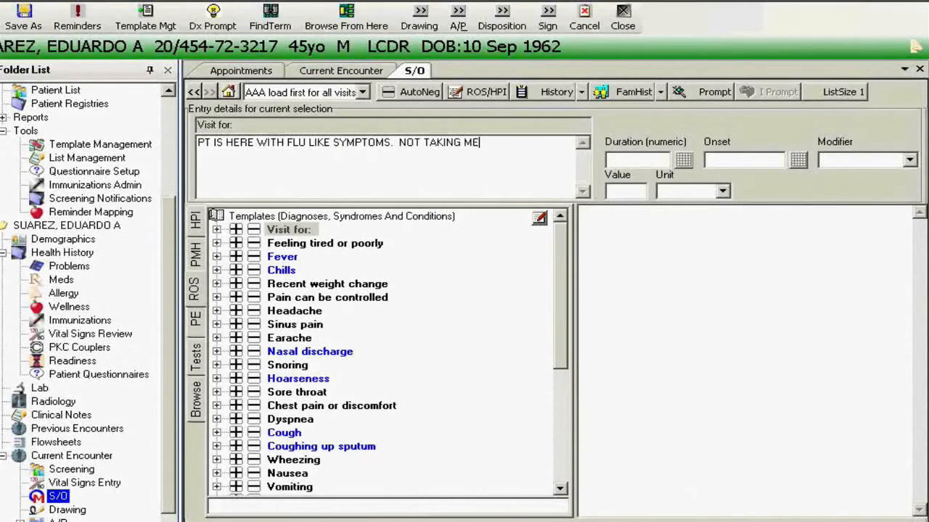
text(DICATIONS... CONTINUE)
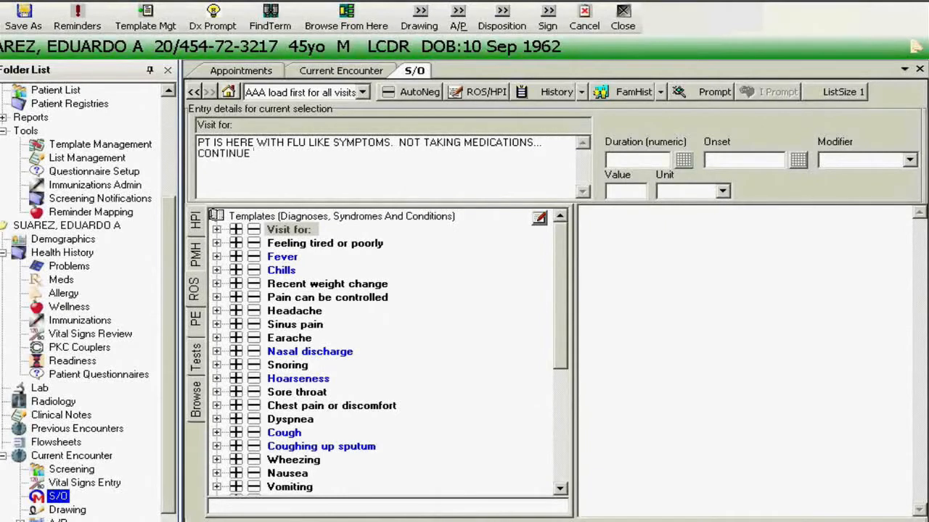
text( TYPING STORY)
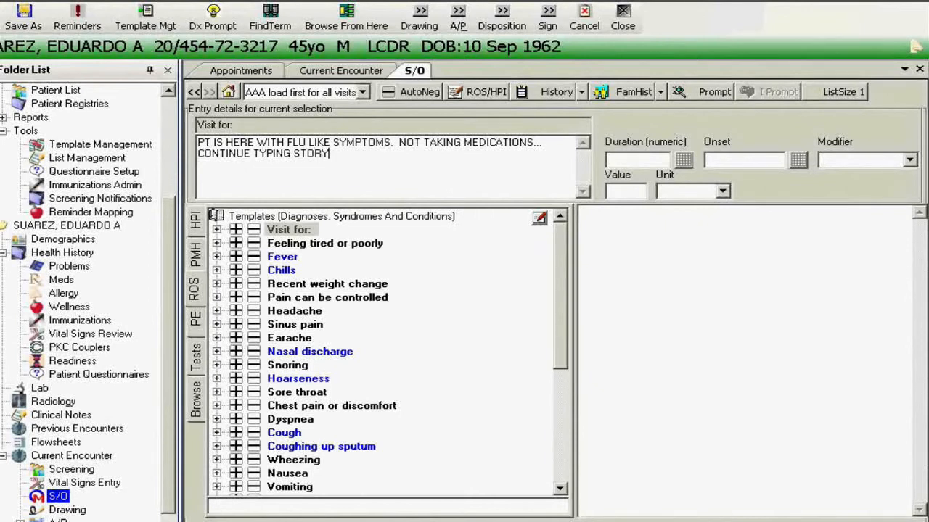
text( HERE.)
key(Return)
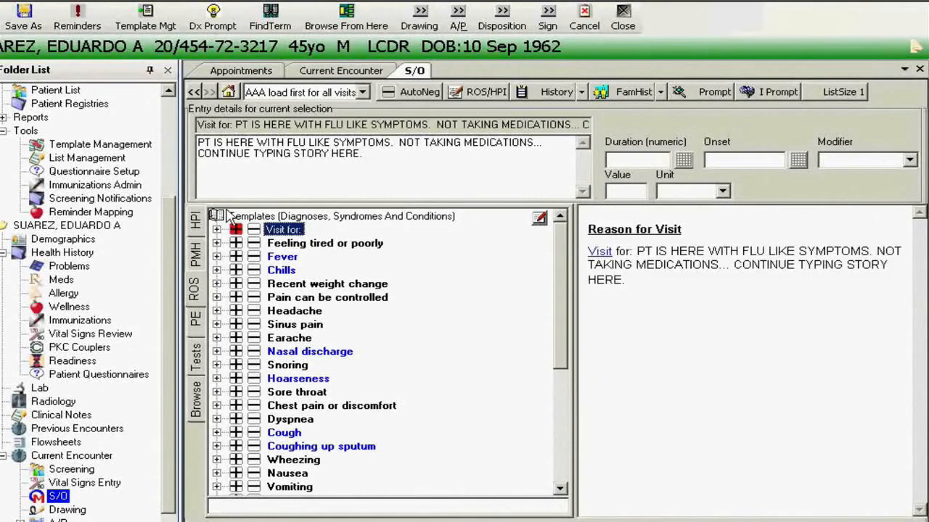
Check the HPI symptom list, and record Cough and Nasal discharge as positive findings in the ROS list
click(195, 218)
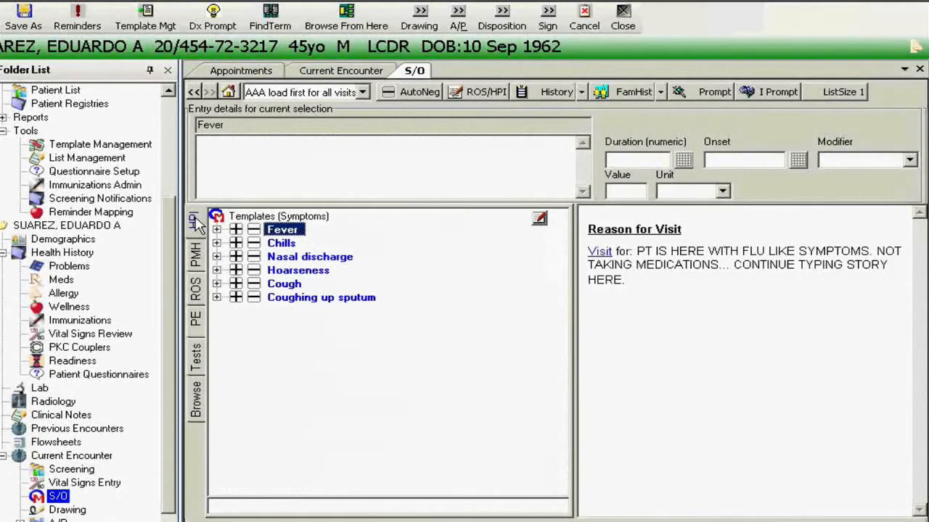
click(195, 291)
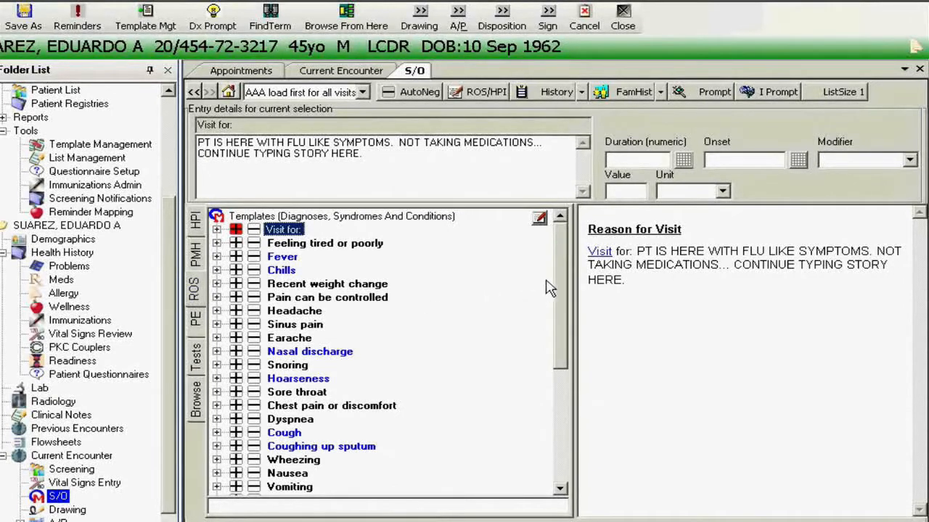
drag(557, 287, 566, 265)
click(236, 434)
click(236, 352)
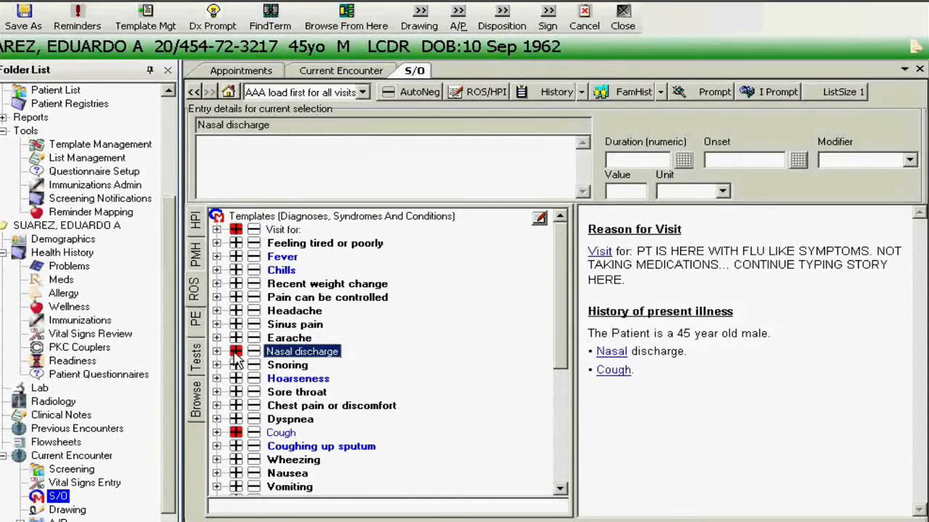
In the ROS list, record Headache as positive and fever, sinus pain, earache, sore throat, and chest pain or discomfort as negative
click(235, 311)
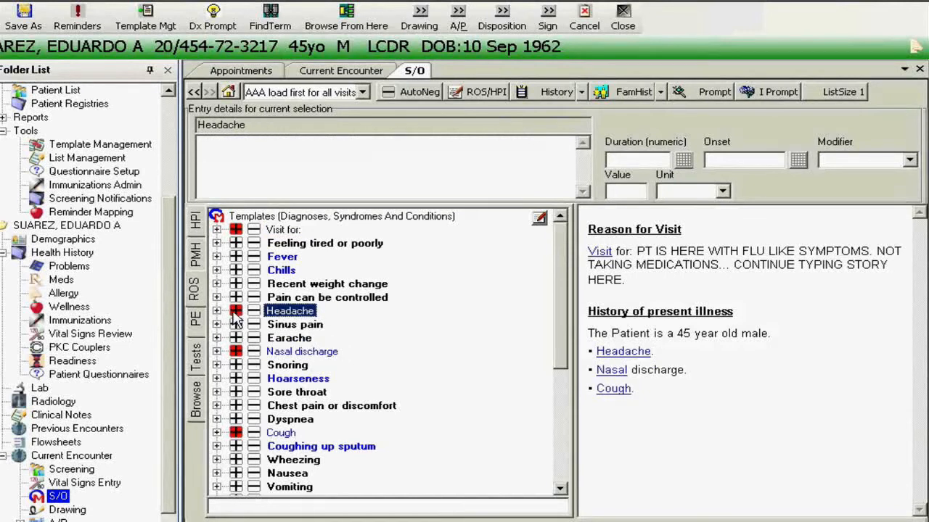
click(253, 258)
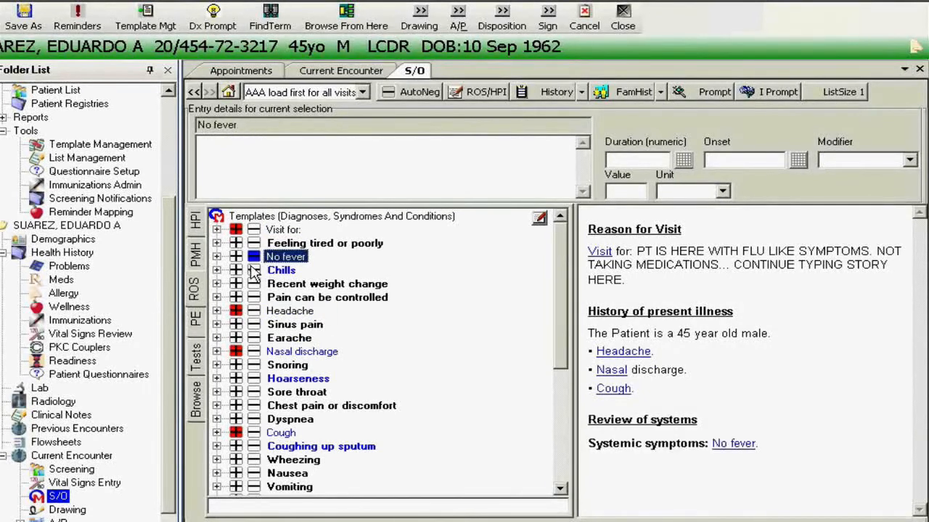
click(254, 325)
click(254, 338)
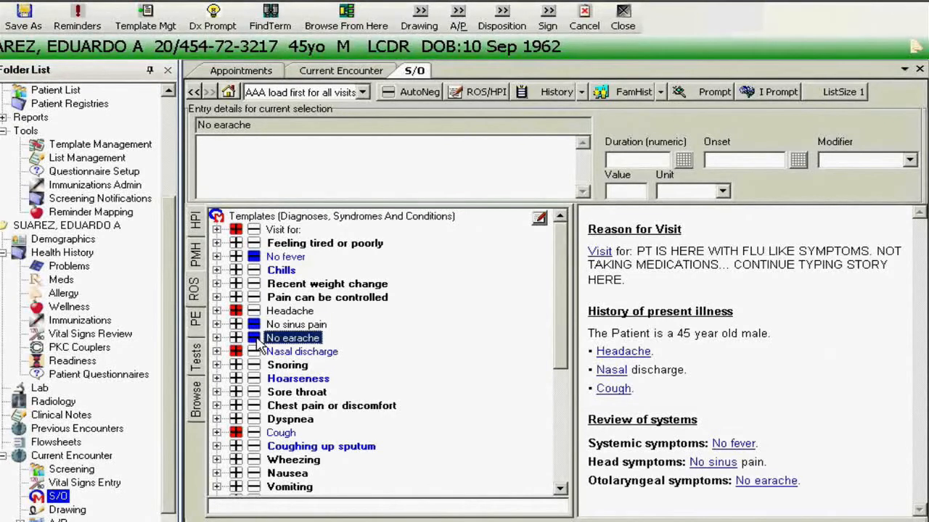
click(254, 392)
click(254, 406)
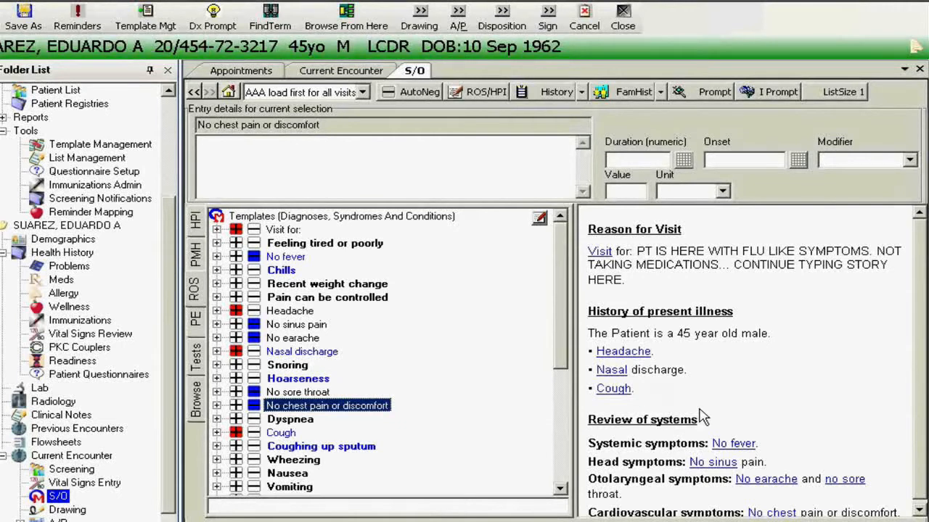
Move the No fever finding from ROS to HPI, and record wheezing as negative and move it to HPI as well
click(292, 260)
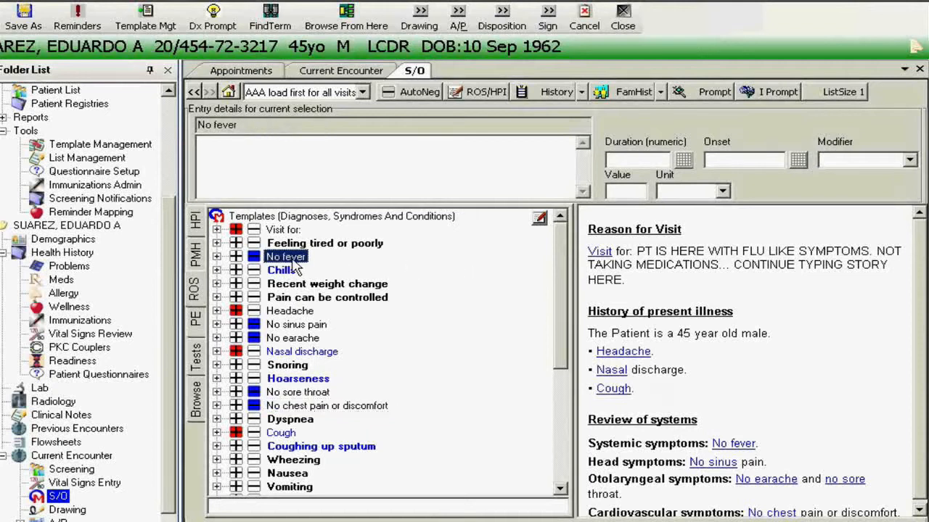
click(488, 94)
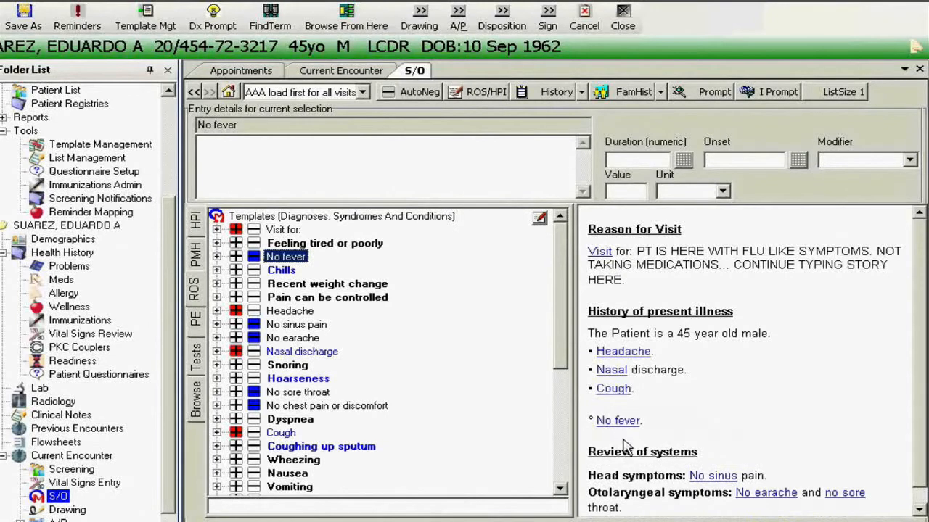
click(255, 460)
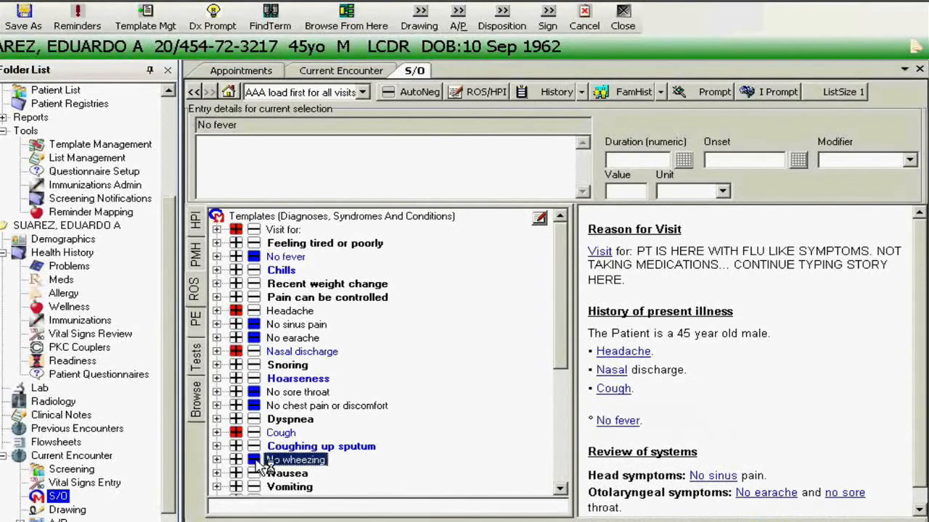
click(482, 95)
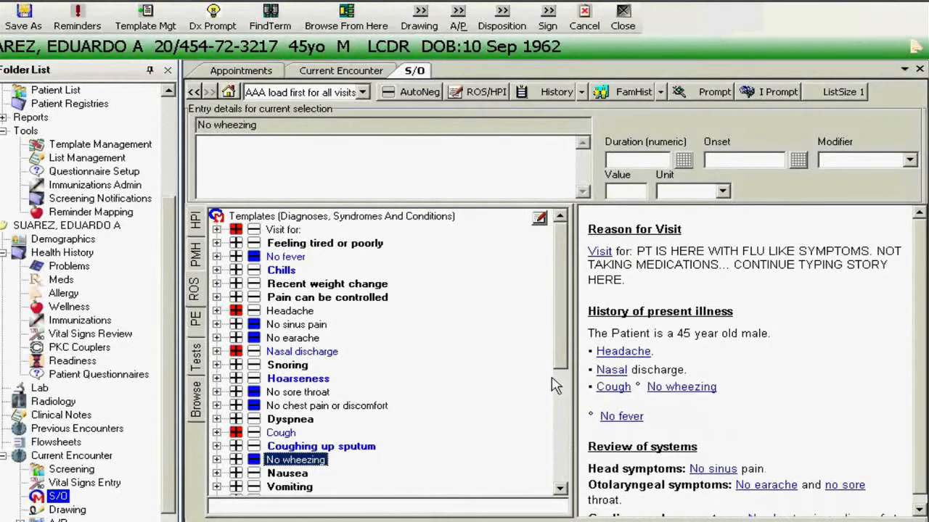
Record tobacco use, alcohol use and recurrent URIs as negative in the past medical history
click(197, 257)
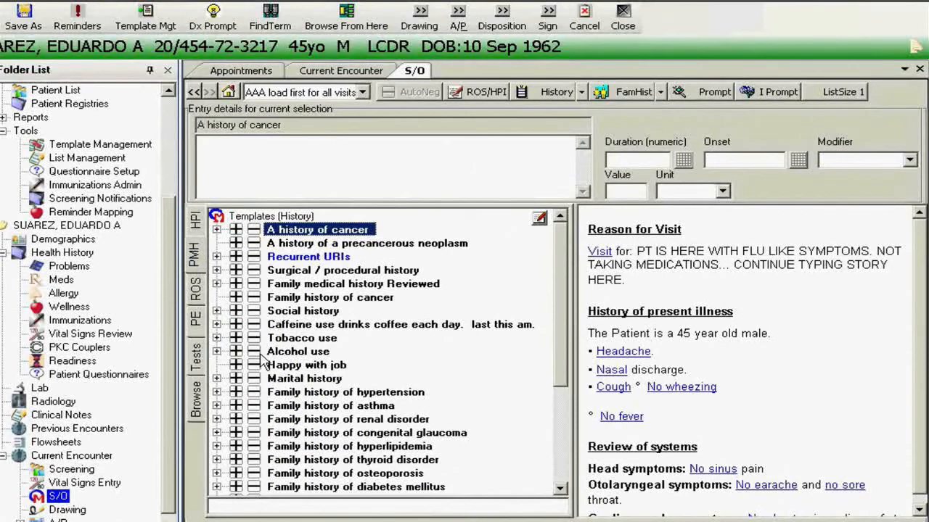
click(254, 340)
click(254, 350)
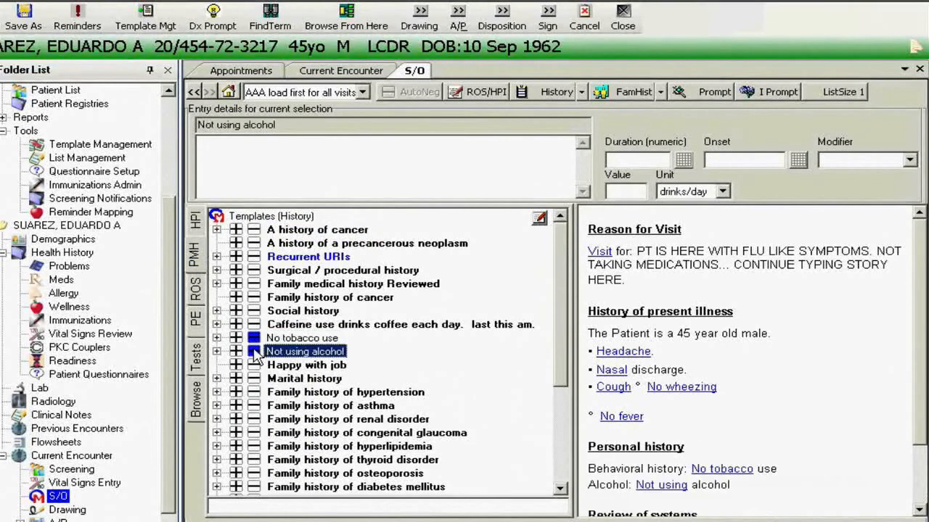
click(254, 257)
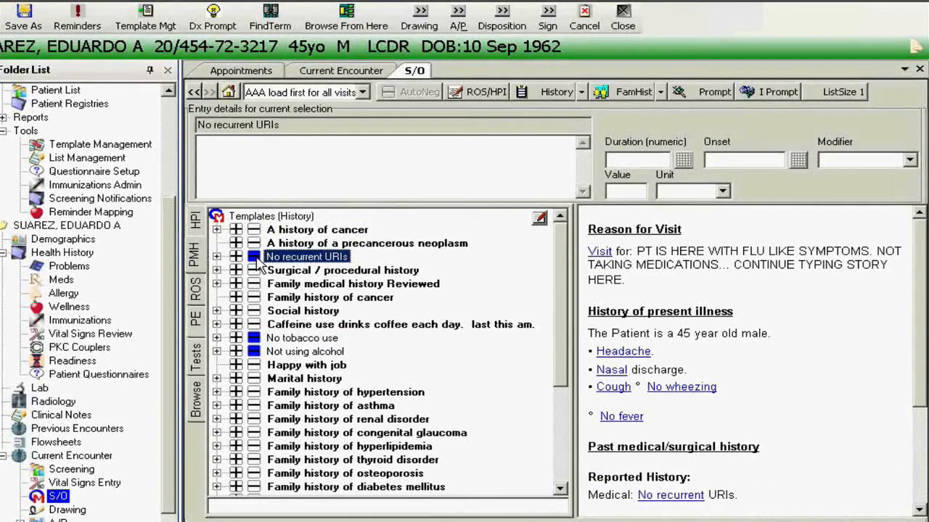
In the physical exam, record orientation, no acute distress, red nasal mucosa and enlarged tonsils as positive, and the tympanic membrane as normal
click(201, 323)
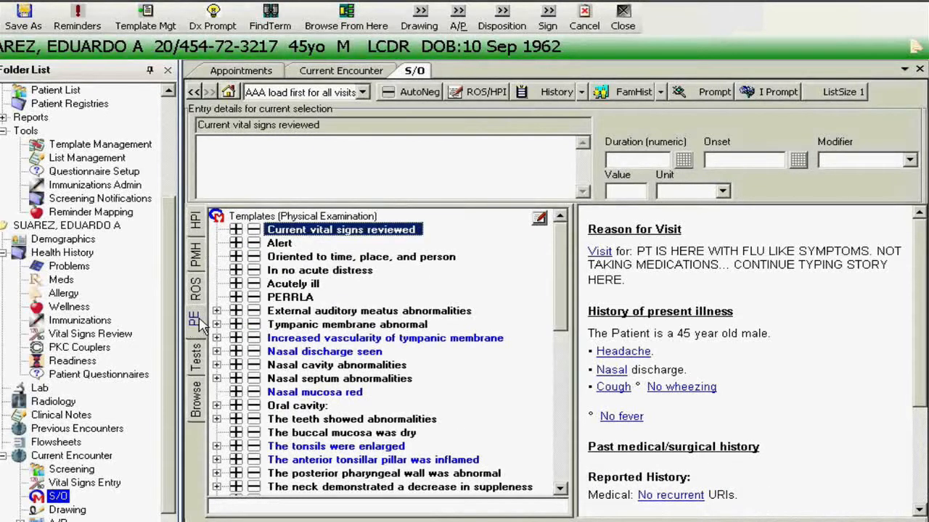
click(236, 258)
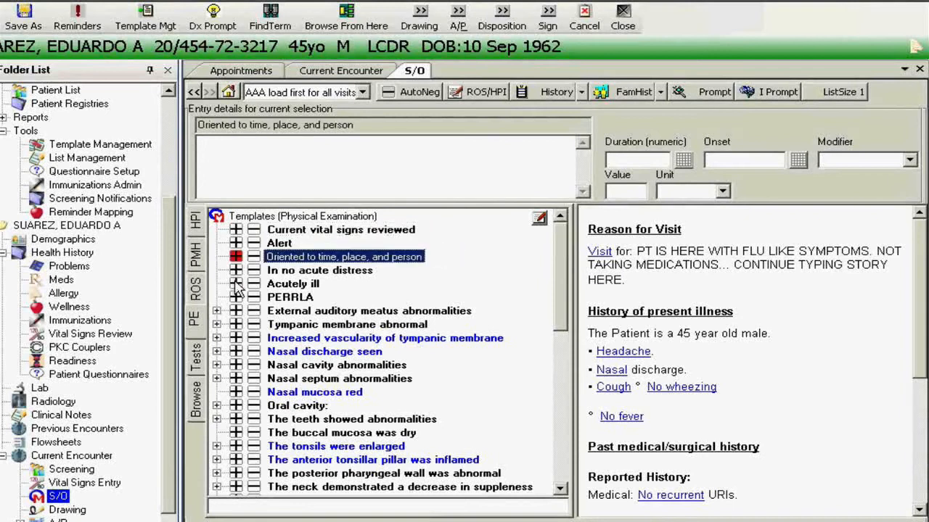
click(236, 271)
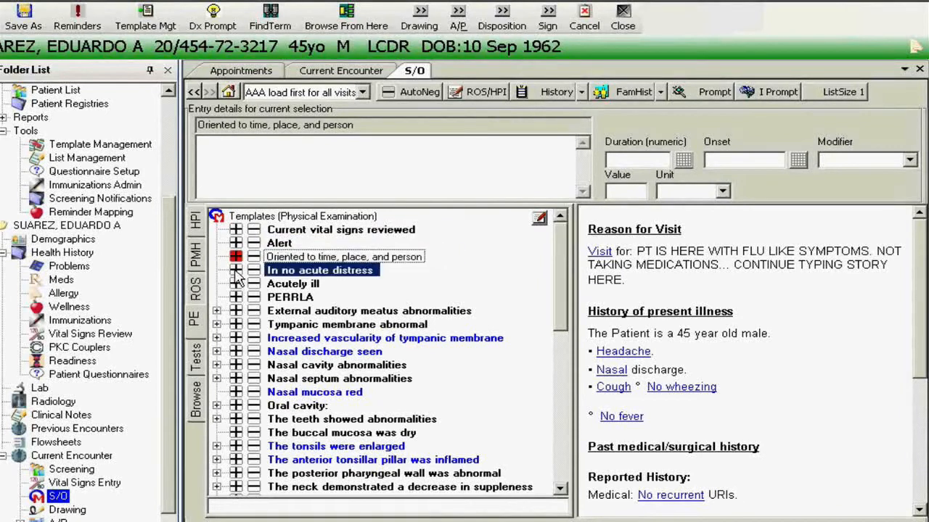
click(236, 270)
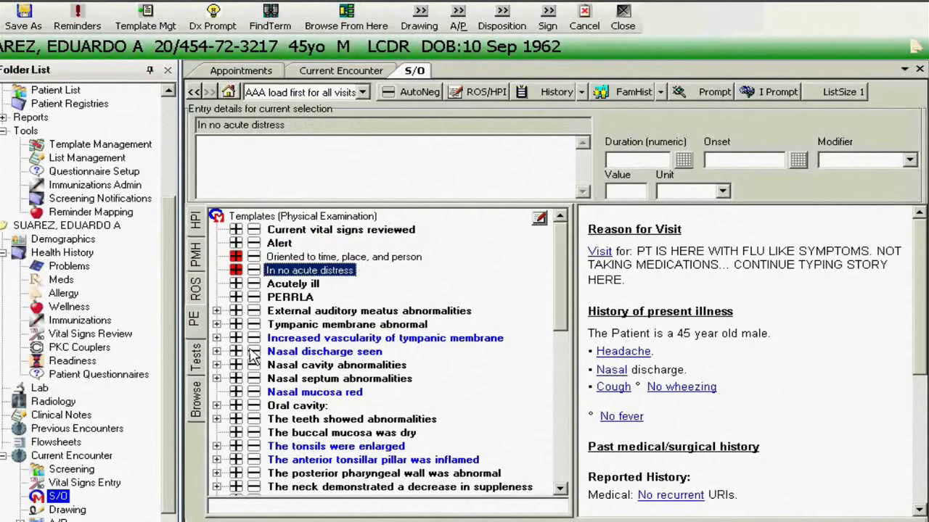
click(238, 393)
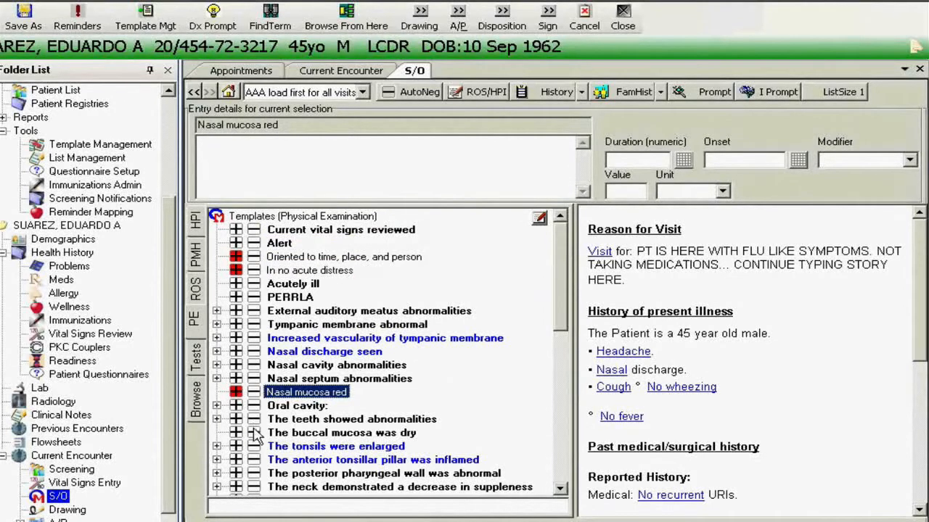
click(236, 446)
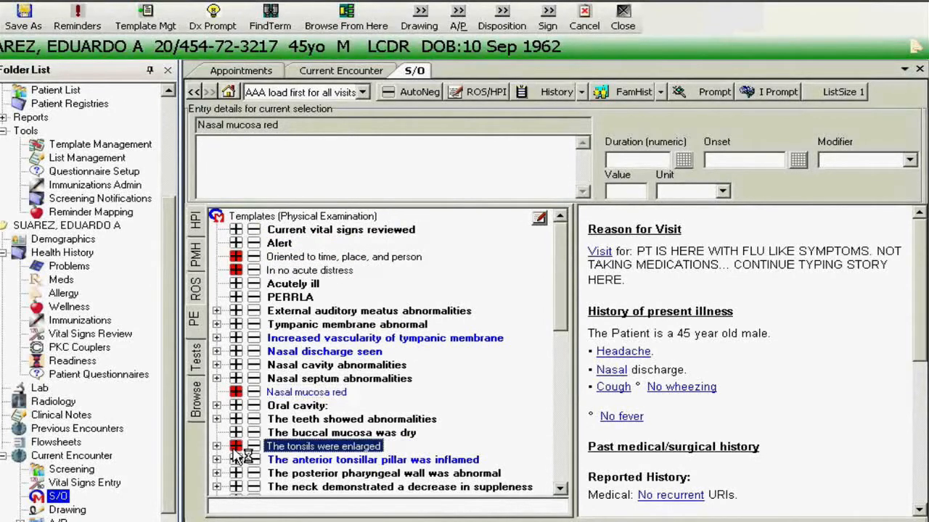
click(251, 326)
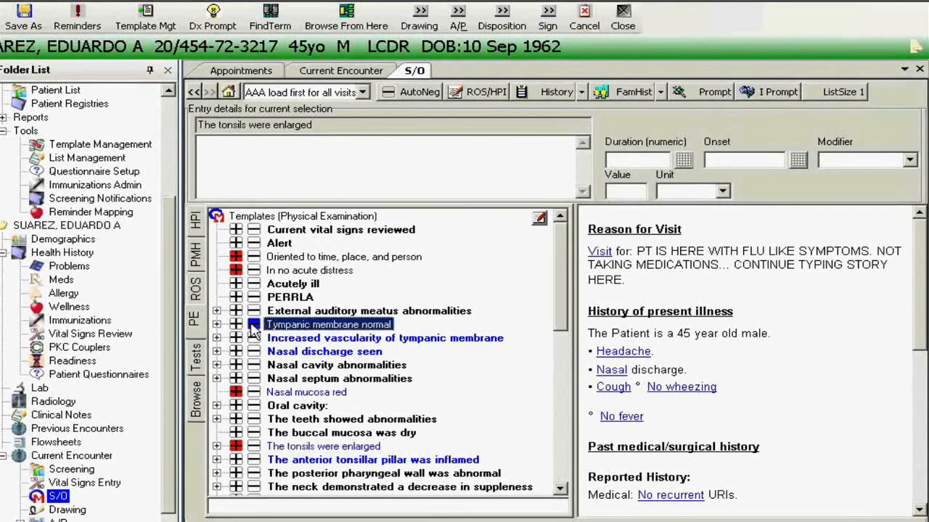
Record no wheezing, no rhonchi, no adenopathy, normal heart rate, and normal heart rate and rhythm in the physical exam
scroll(256, 429, down, 3)
click(253, 460)
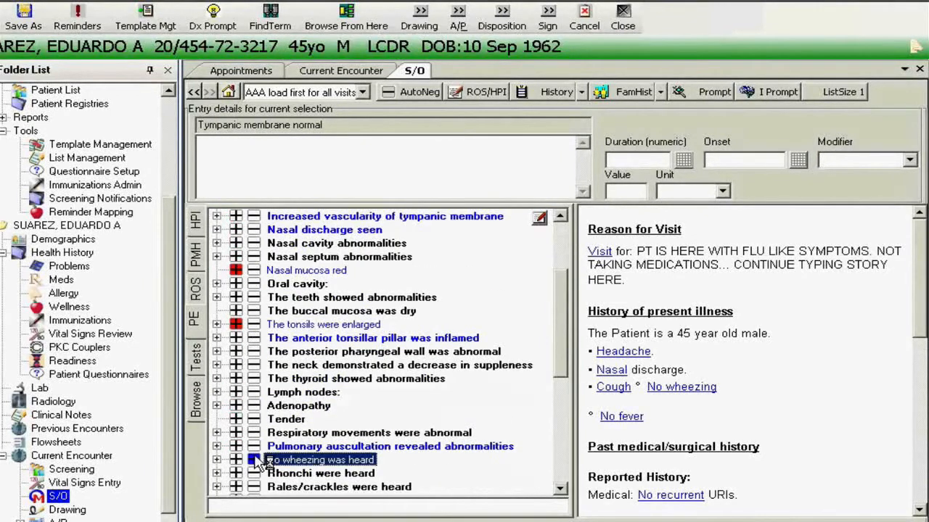
click(253, 473)
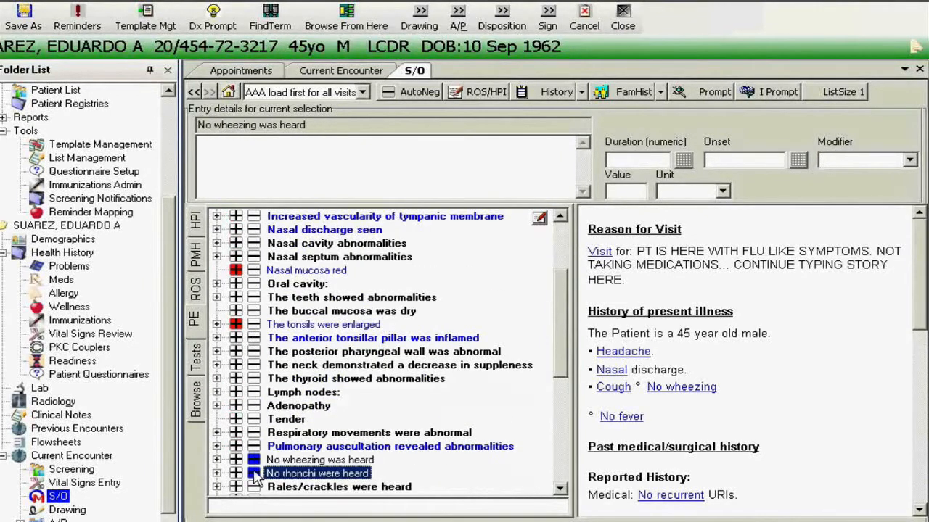
click(254, 405)
scroll(258, 414, down, 3)
click(255, 408)
click(253, 392)
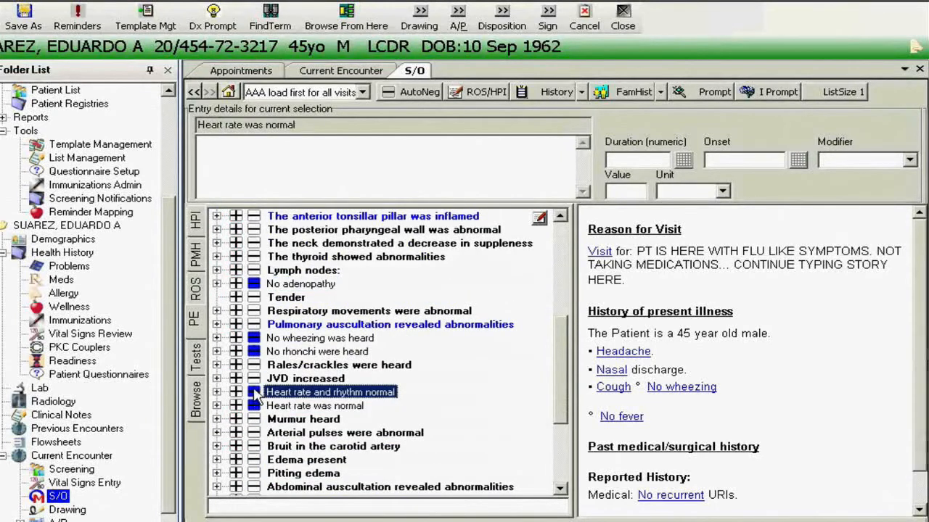
Add the Objective free text "add any further pe items." to the physical exam, and go to the encounter's Disposition
click(540, 220)
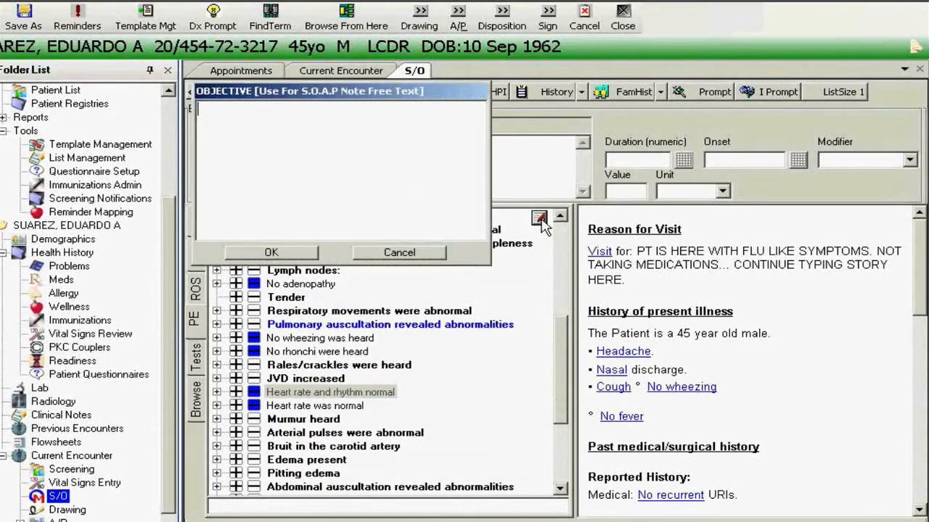
text(add any fu)
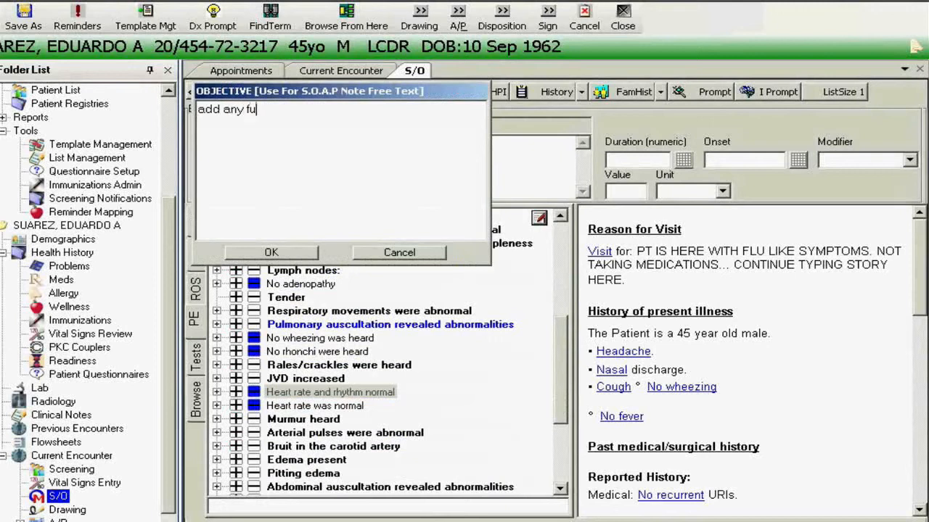
text(rther pe items.)
click(271, 252)
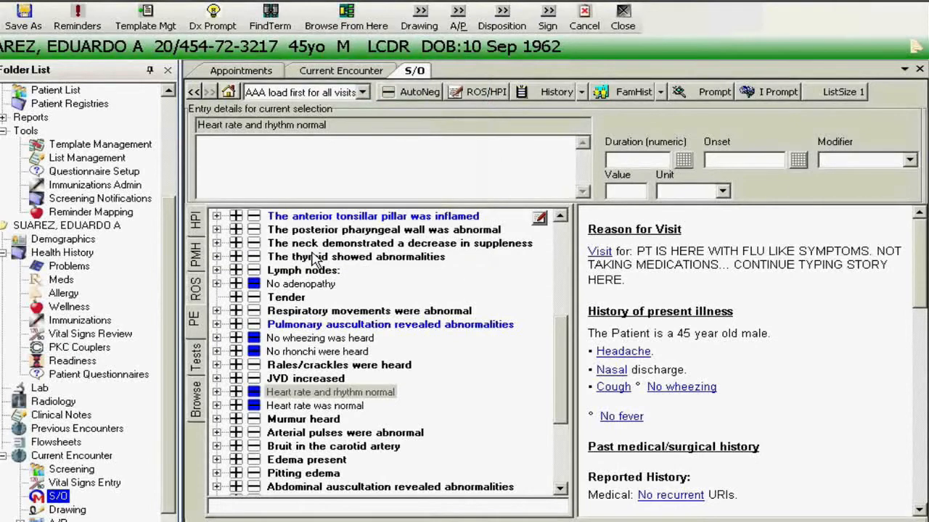
click(503, 18)
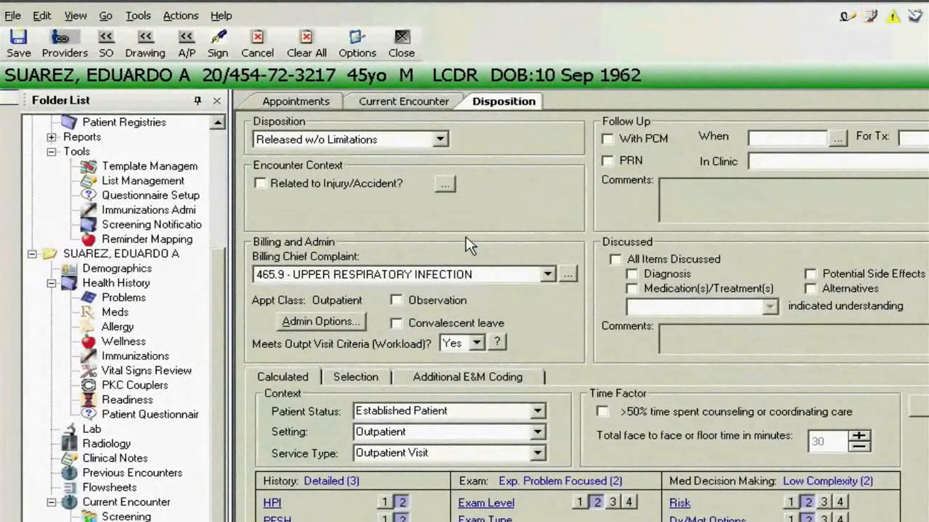
Return to the S/O note and run a Dx Prompt for LATERAL EPICONDYLITIS (TENNIS ELBOW), merged with the default template
click(199, 42)
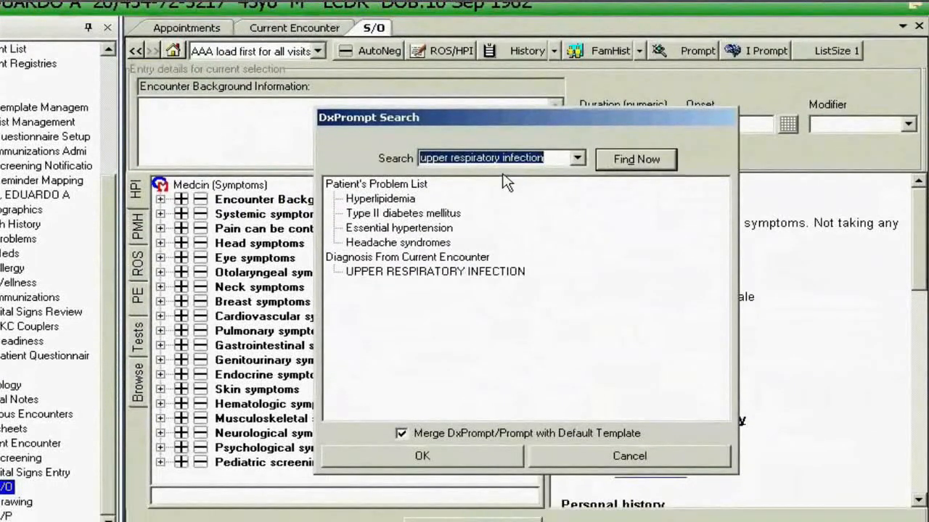
text(lat)
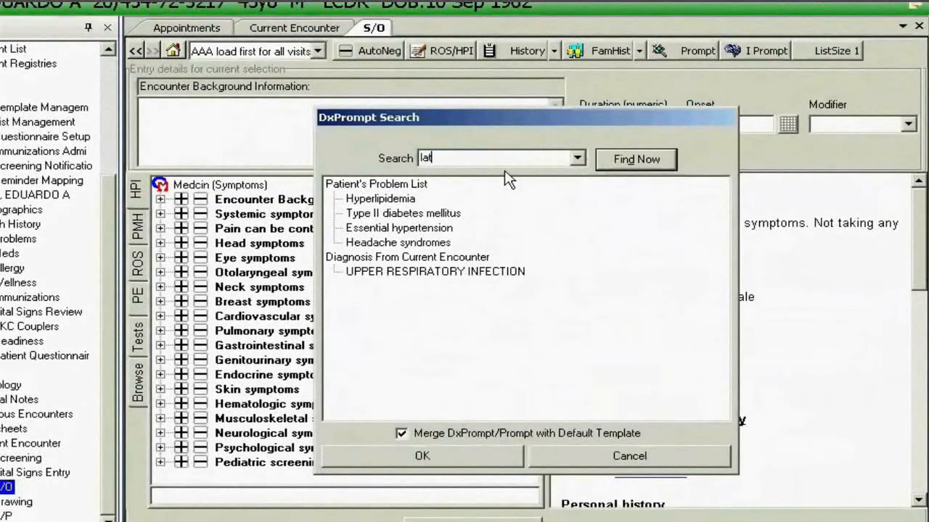
text(eral ep)
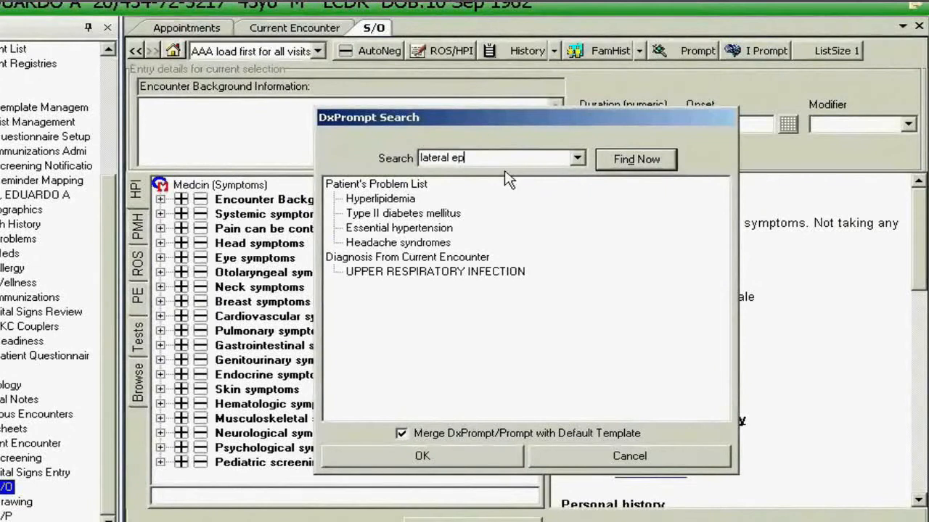
text(icondylitis)
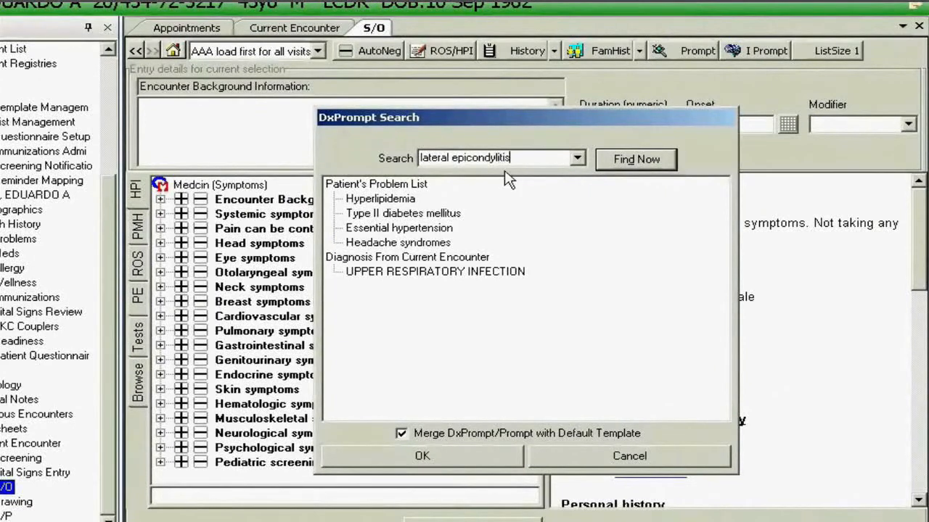
key(Return)
click(481, 200)
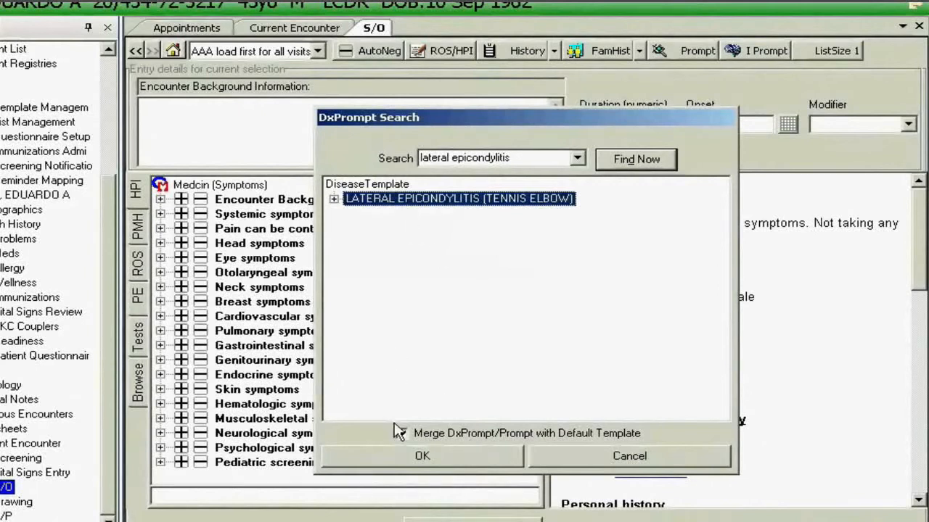
click(444, 457)
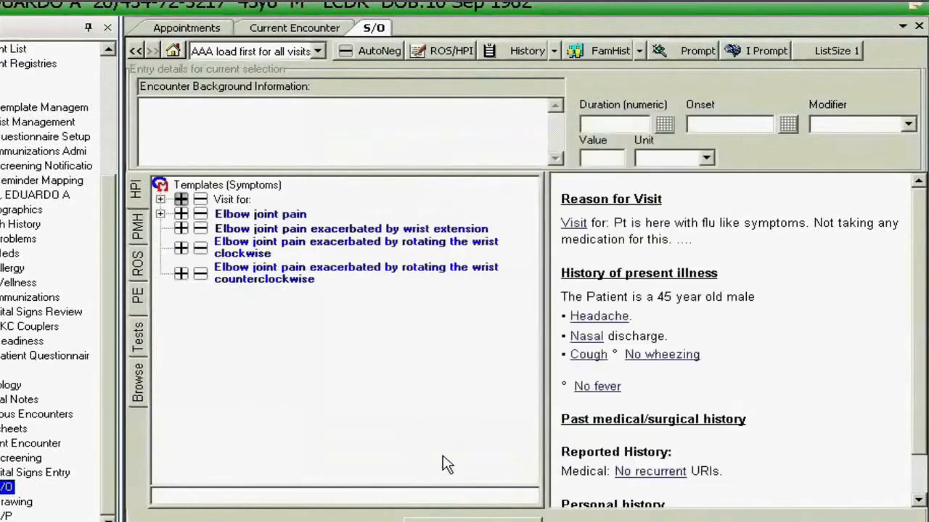
In the ROS, record elbow joint pain and its exacerbation by wrist extension as positive, and arthralgias and motor disturbances as negative
click(136, 265)
scroll(218, 304, down, 5)
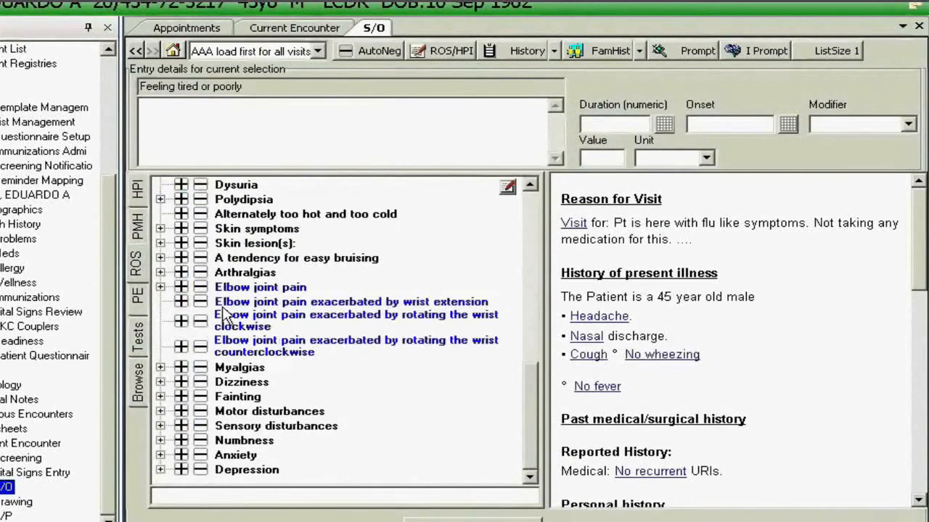
click(181, 289)
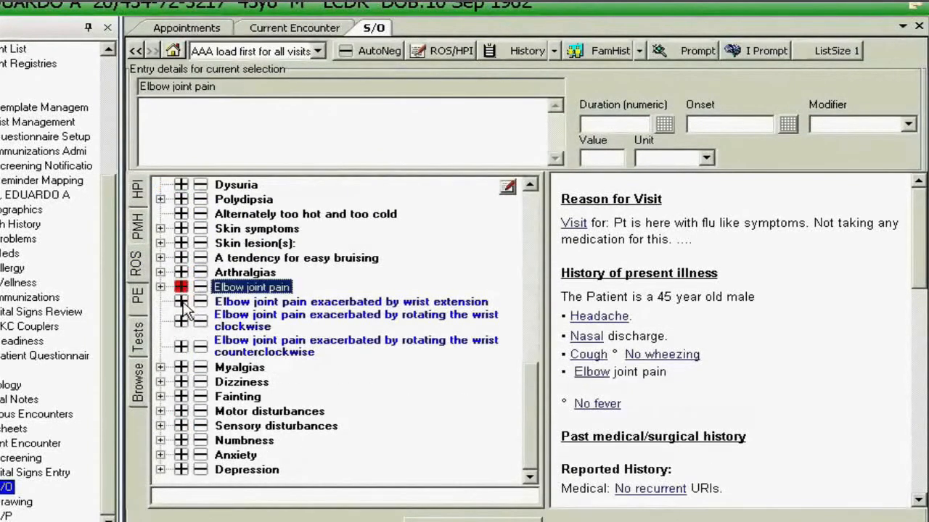
click(181, 301)
click(201, 273)
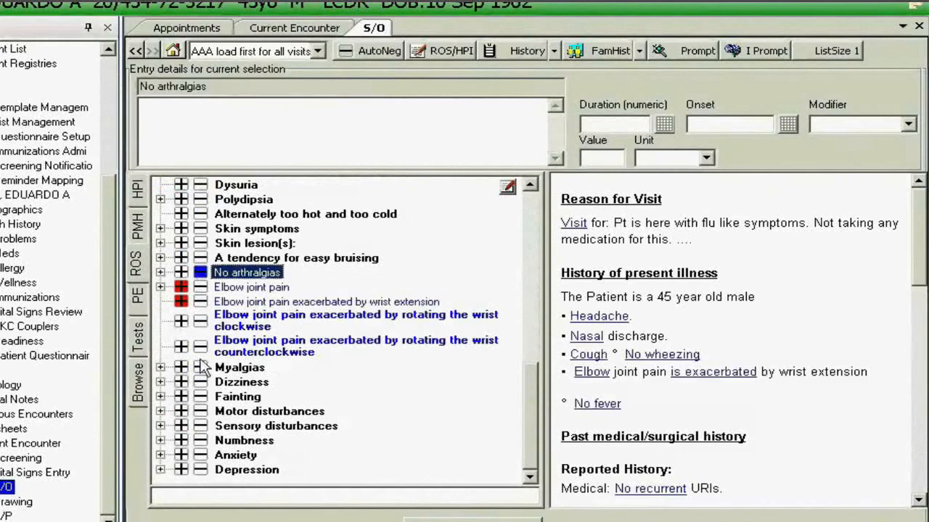
click(201, 412)
In the physical exam, record tenderness on palpation at the lateral epicondyle of the elbow as positive
click(138, 296)
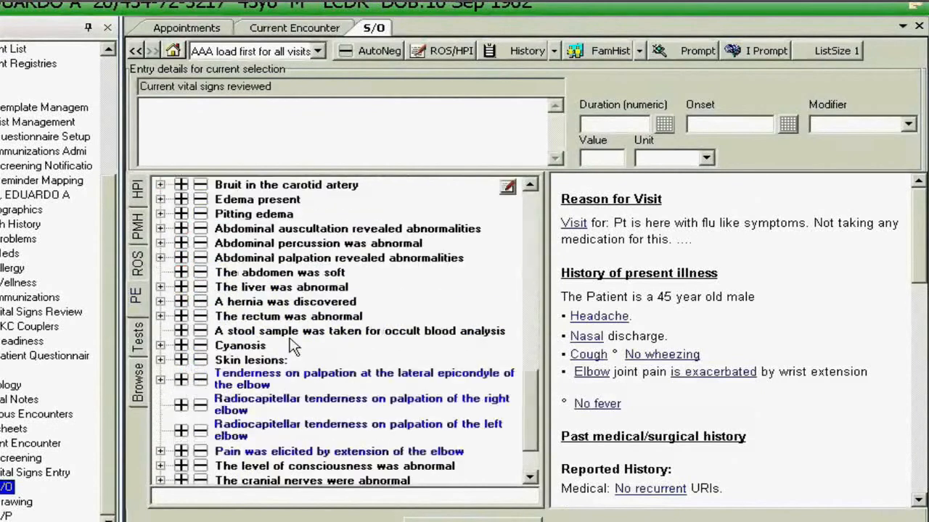
scroll(196, 334, down, 1)
click(181, 320)
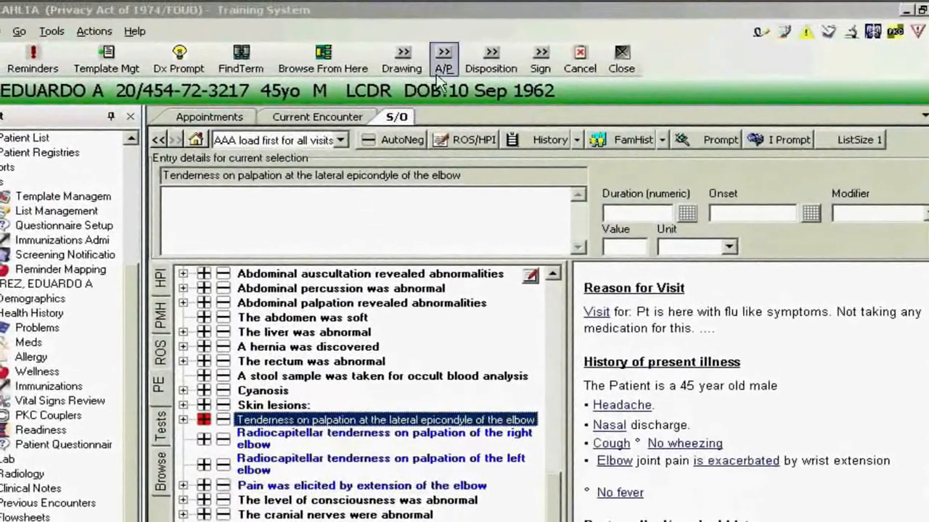
Go to the A/P and add the Dx Prompt diagnosis 726.32 LATERAL EPICONDYLITIS (TENNIS ELBOW) to the encounter
click(445, 66)
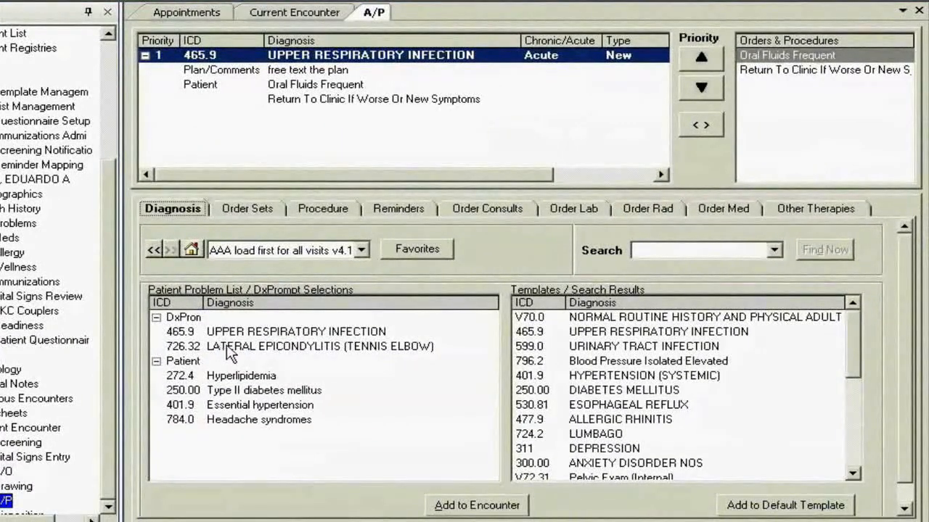
double_click(342, 348)
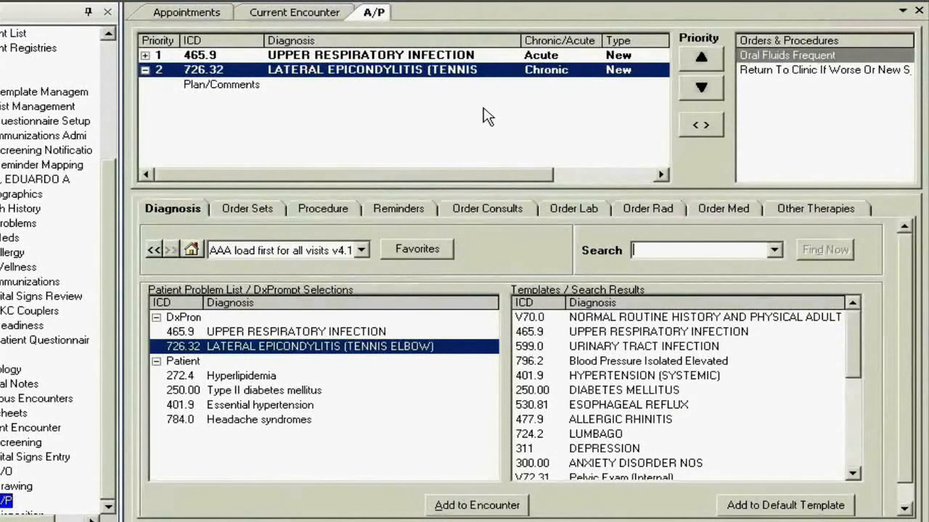
Add the LATERAL EPICONDYLITIS (TENNIS ELBOW) diagnosis to the default template and select its entry among the template diagnoses
right_click(309, 352)
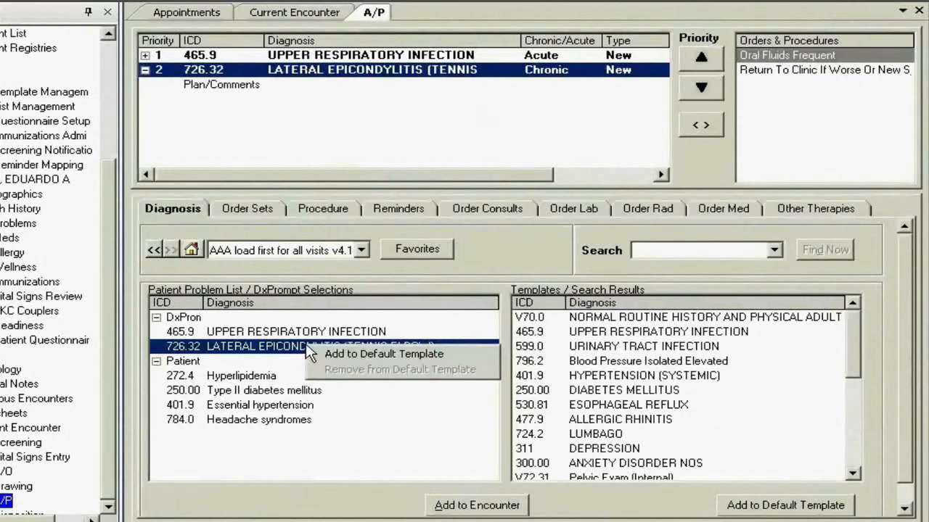
click(352, 356)
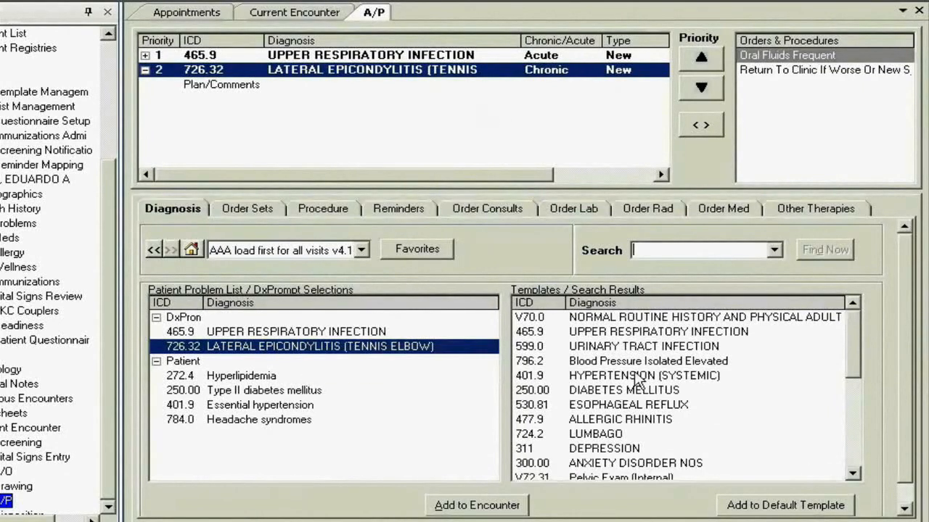
drag(852, 352, 856, 450)
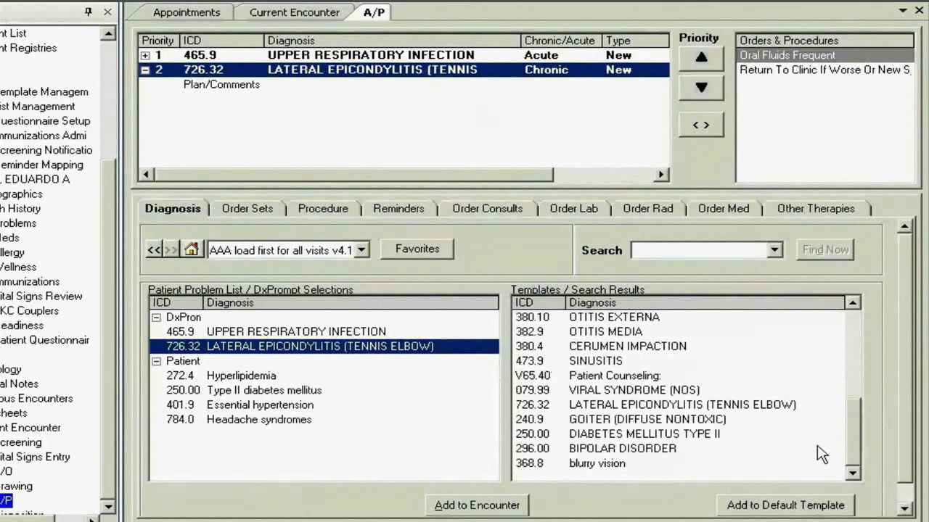
click(660, 405)
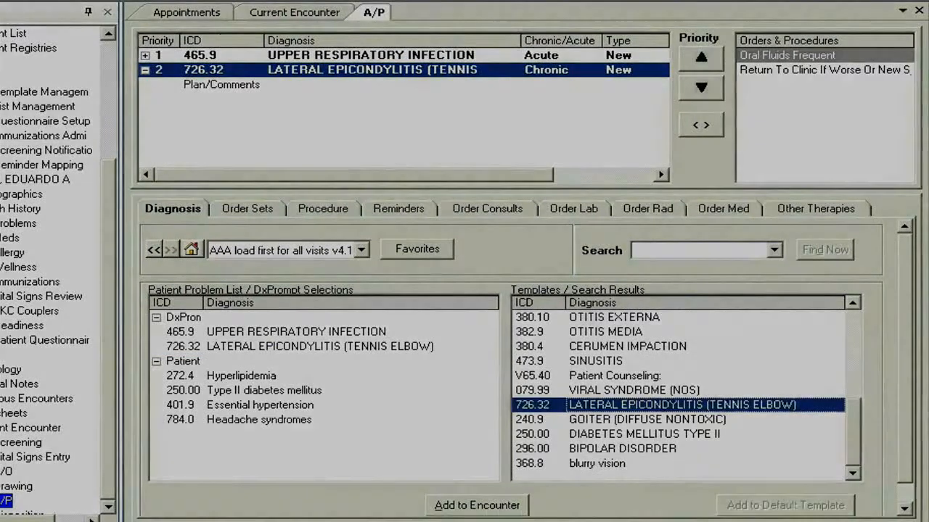